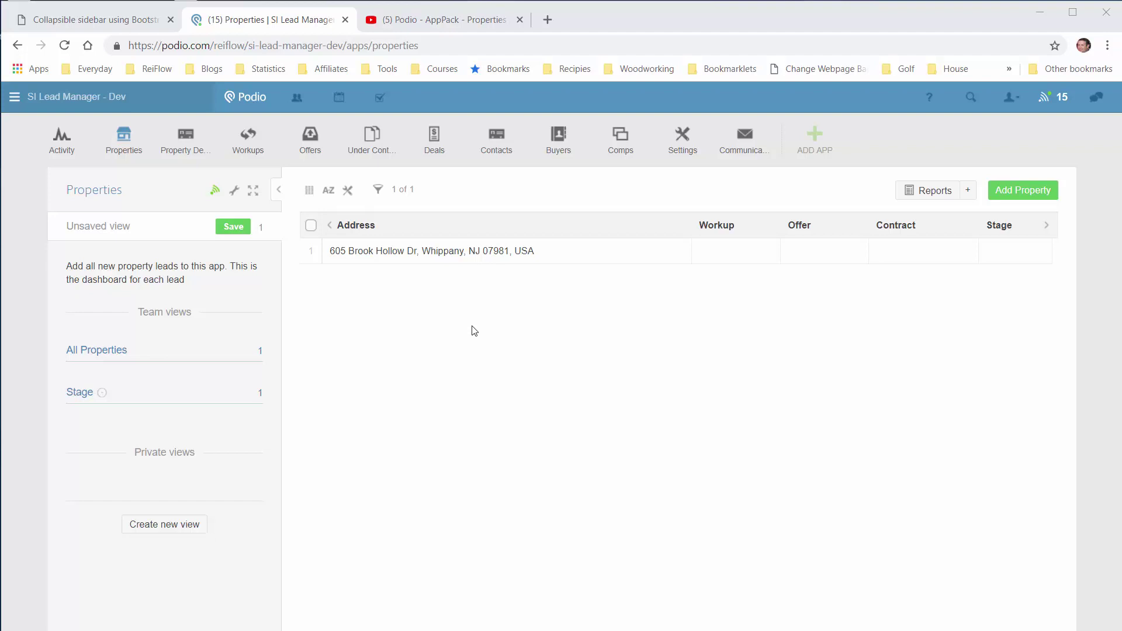
left_click(447, 251)
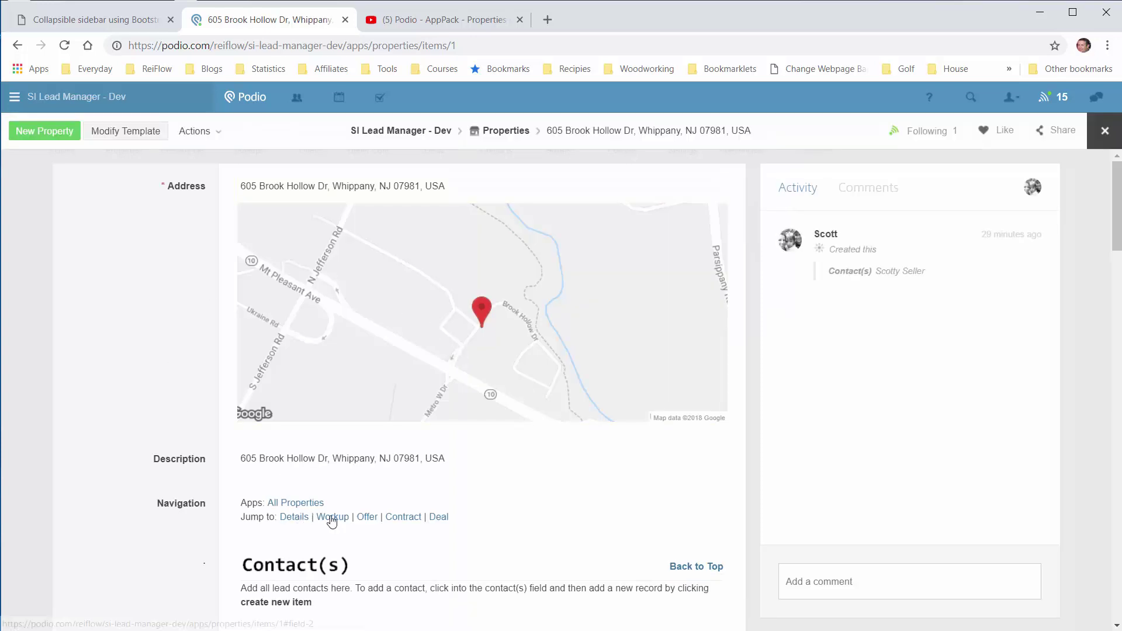
left_click(289, 517)
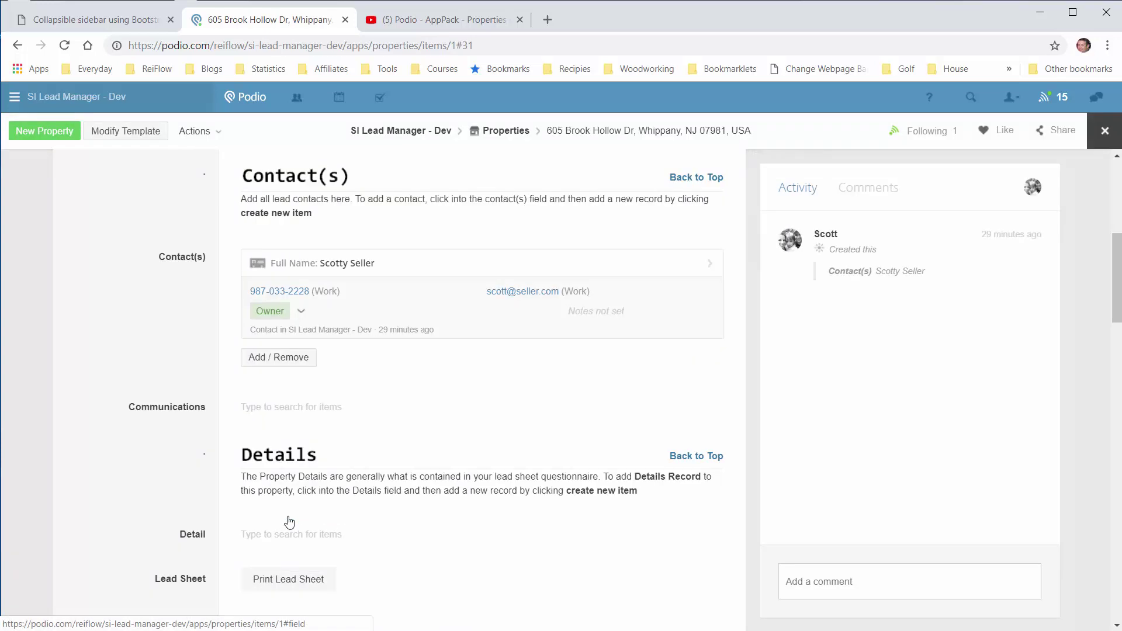
scroll(303, 437, "down", 3)
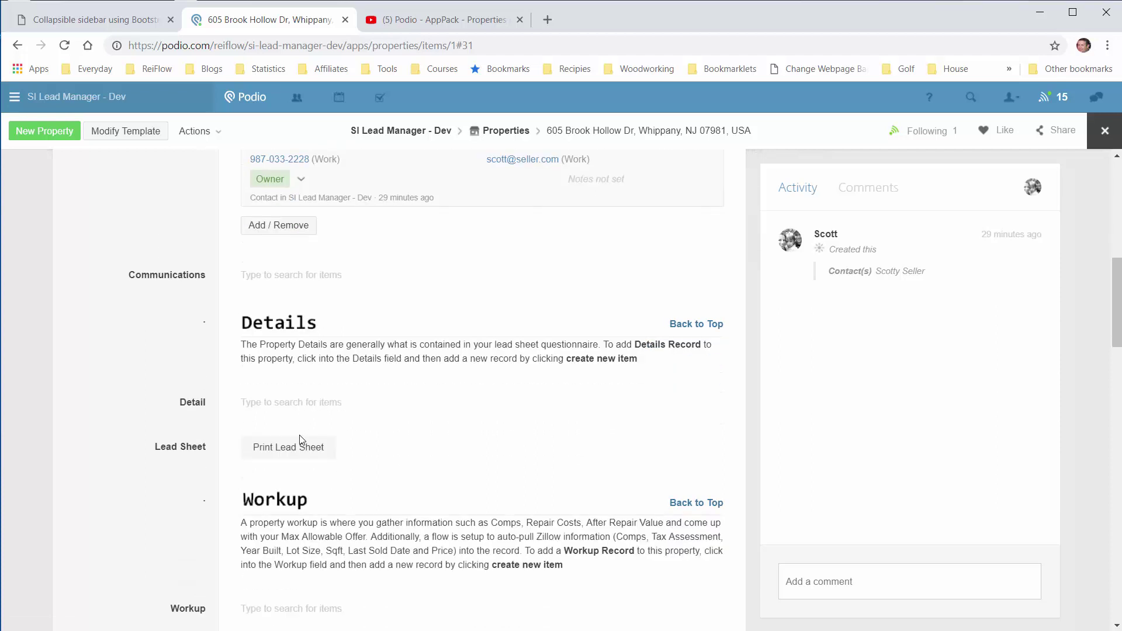
left_click(305, 397)
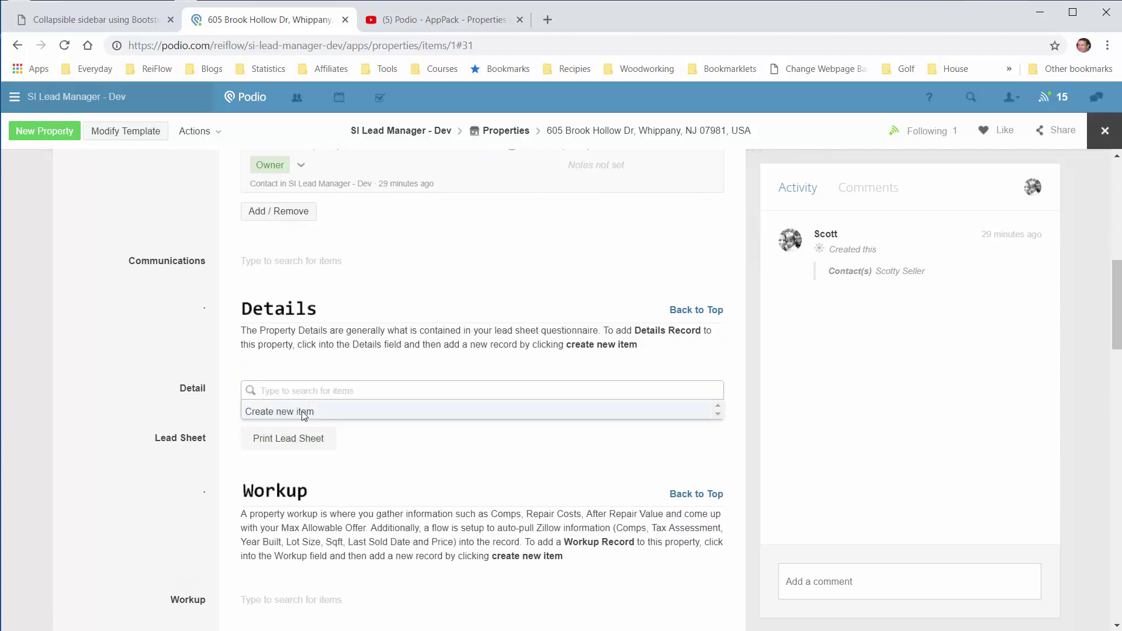
Step: Create a new Property Details item as SingleFamily with 4 bedrooms and 2 bathrooms
left_click(303, 413)
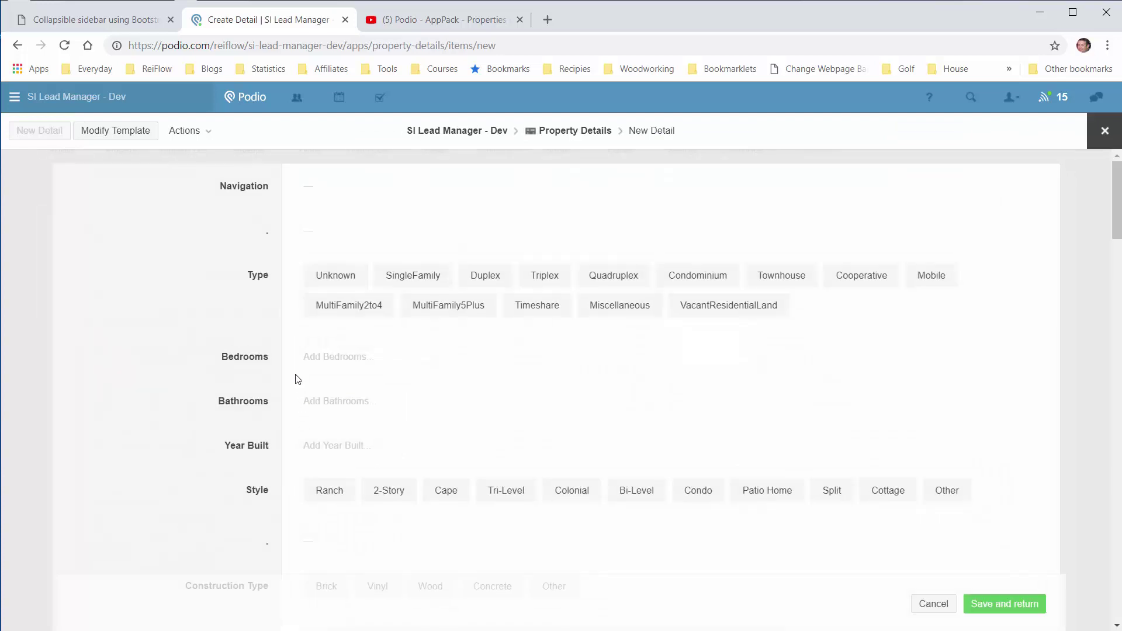
left_click(411, 285)
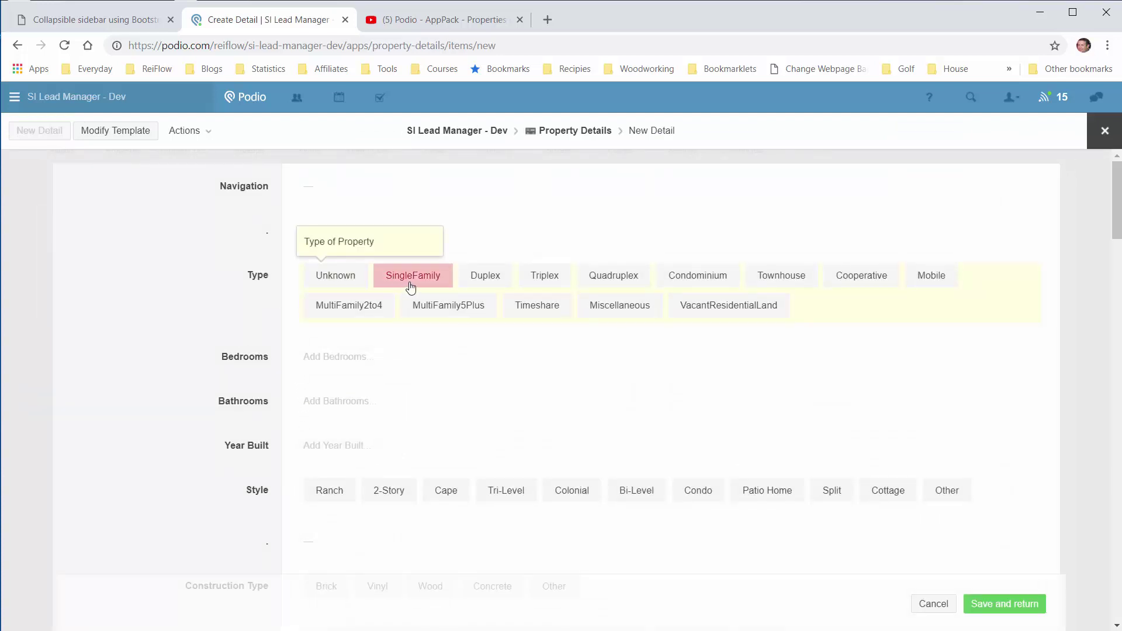
left_click(385, 356)
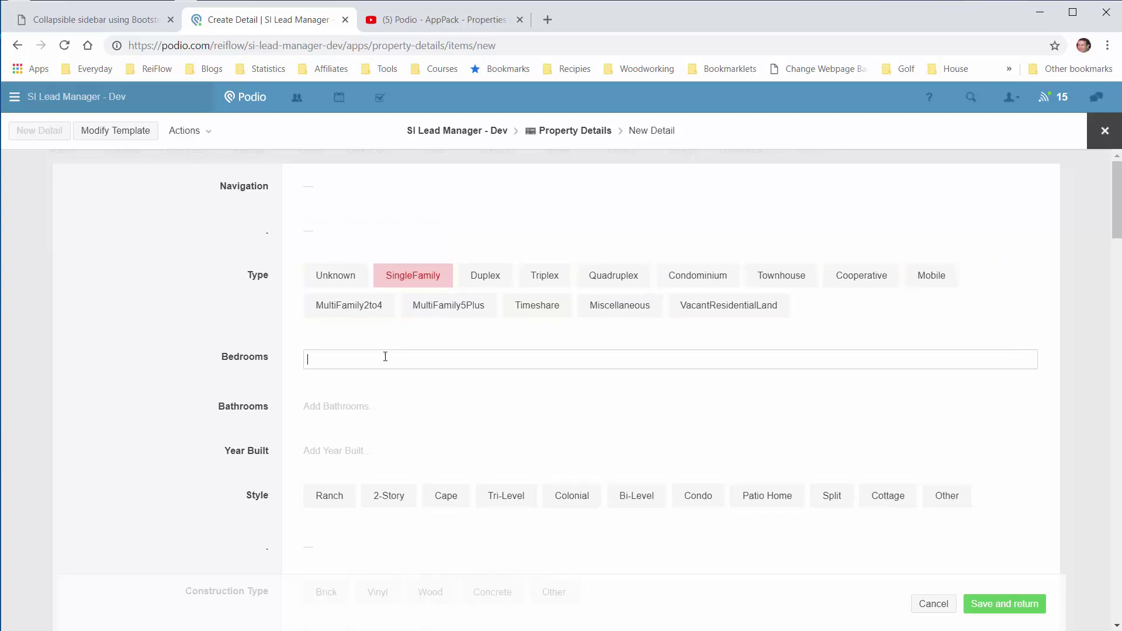
type("4")
left_click(381, 405)
type("2")
Step: Enter 2000 as the year built and set the style to Colonial
scroll(292, 421, "down", 1)
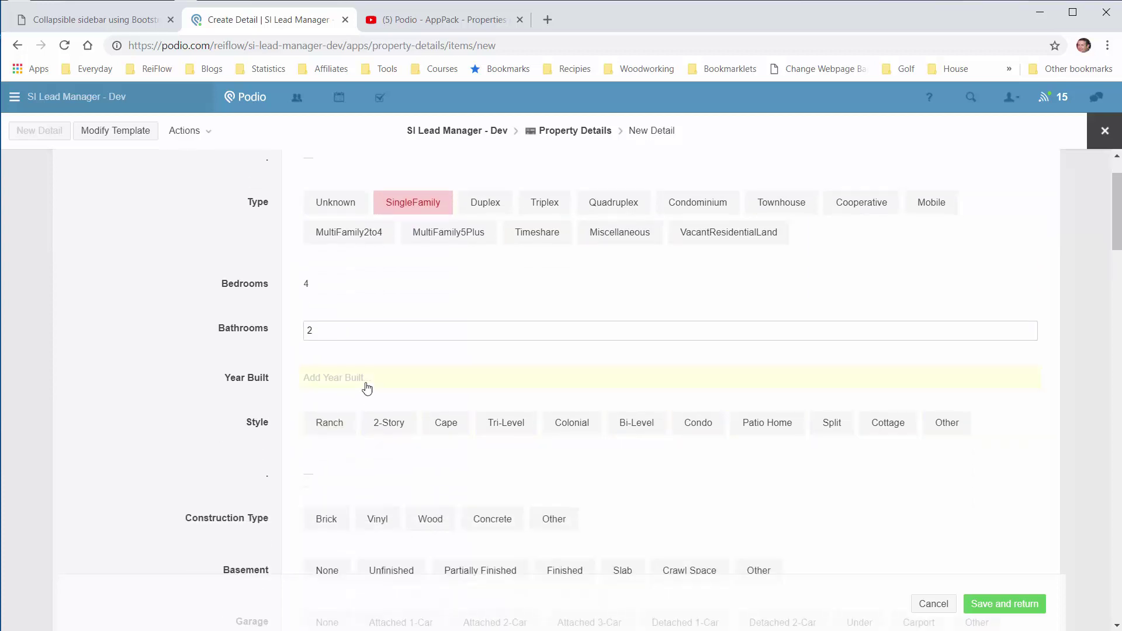
left_click(366, 386)
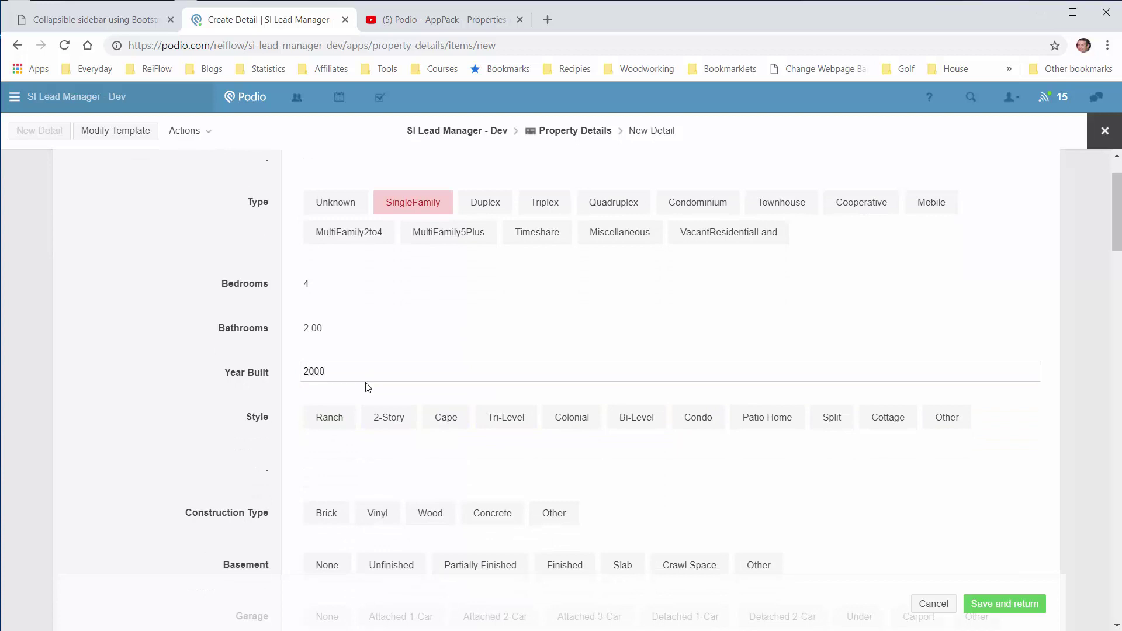
left_click(278, 390)
left_click(371, 426)
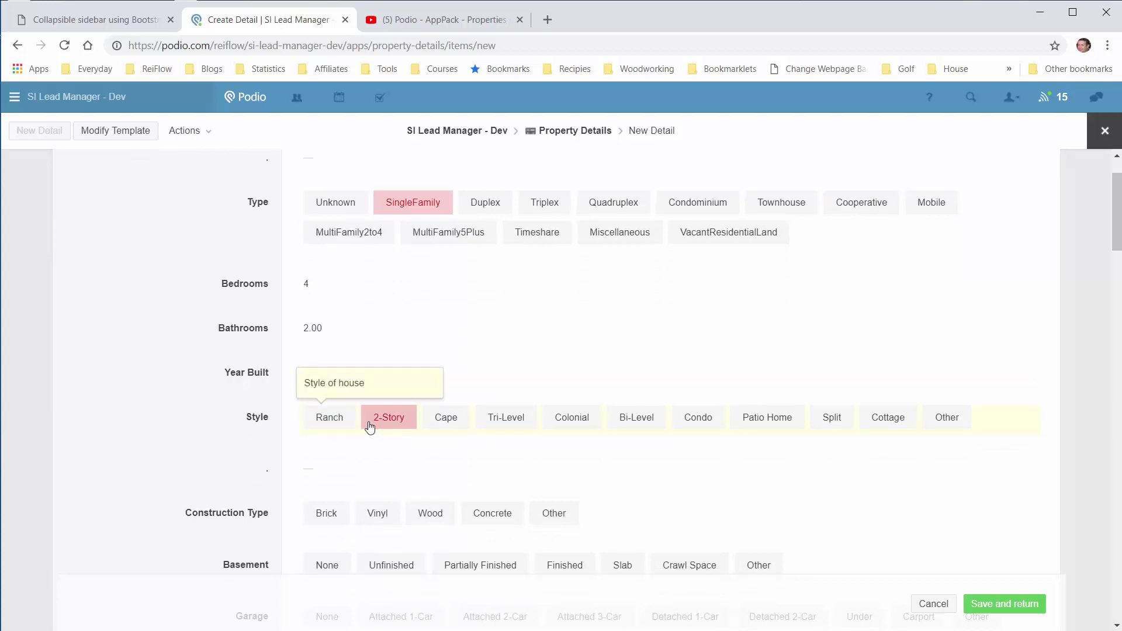
left_click(375, 426)
left_click(552, 425)
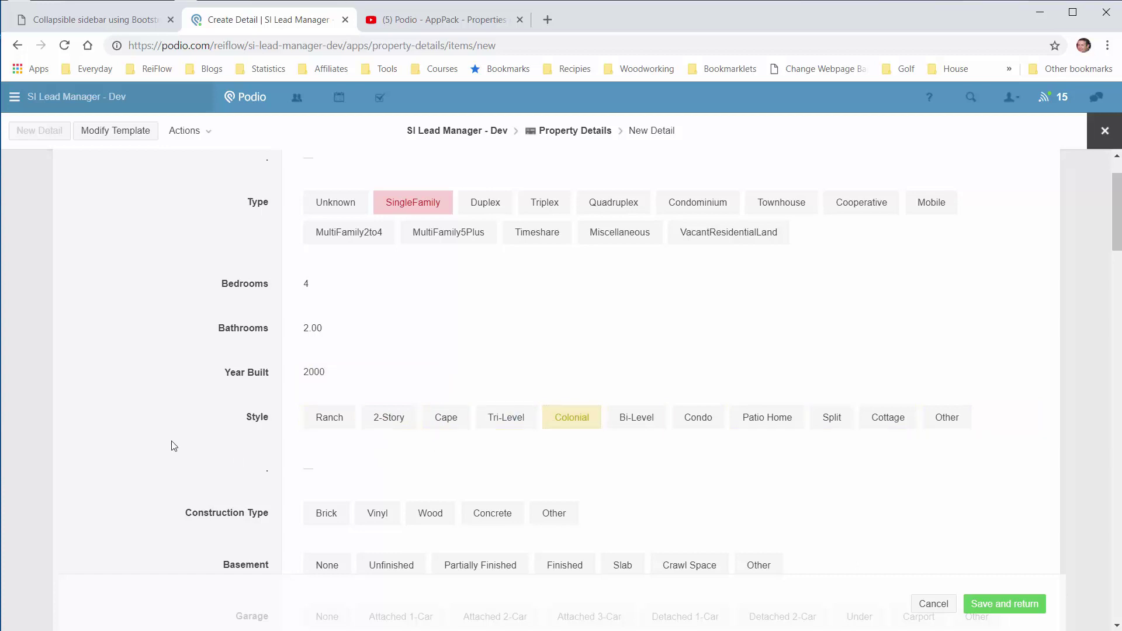
Step: Set the construction type to both Brick and Vinyl
scroll(173, 447, "down", 2)
scroll(178, 448, "down", 1)
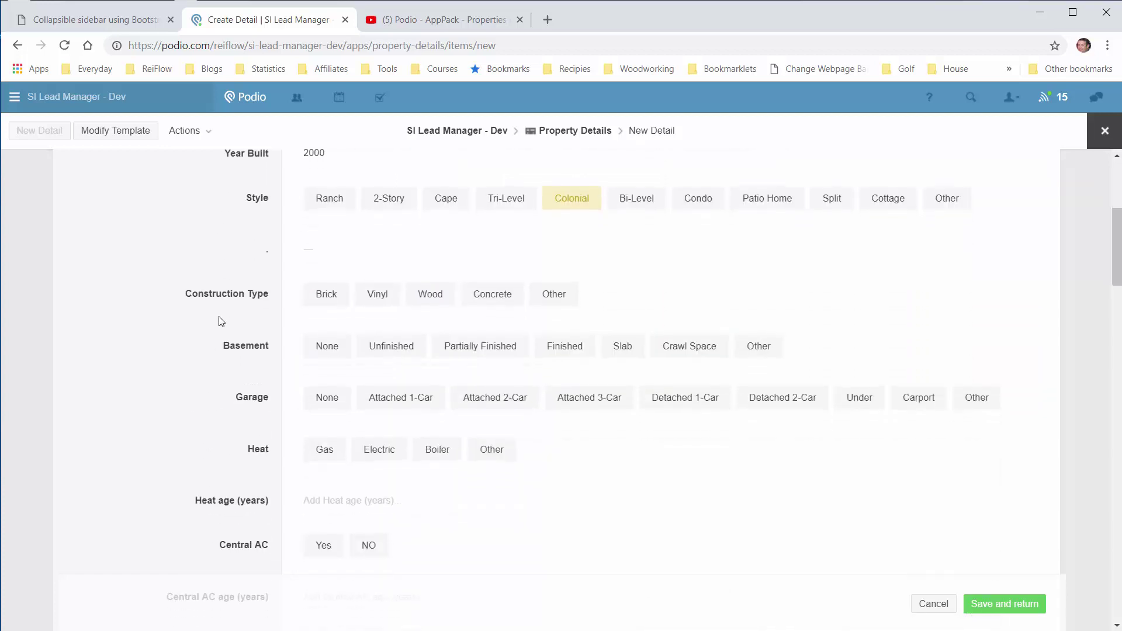
left_click(333, 308)
left_click(374, 296)
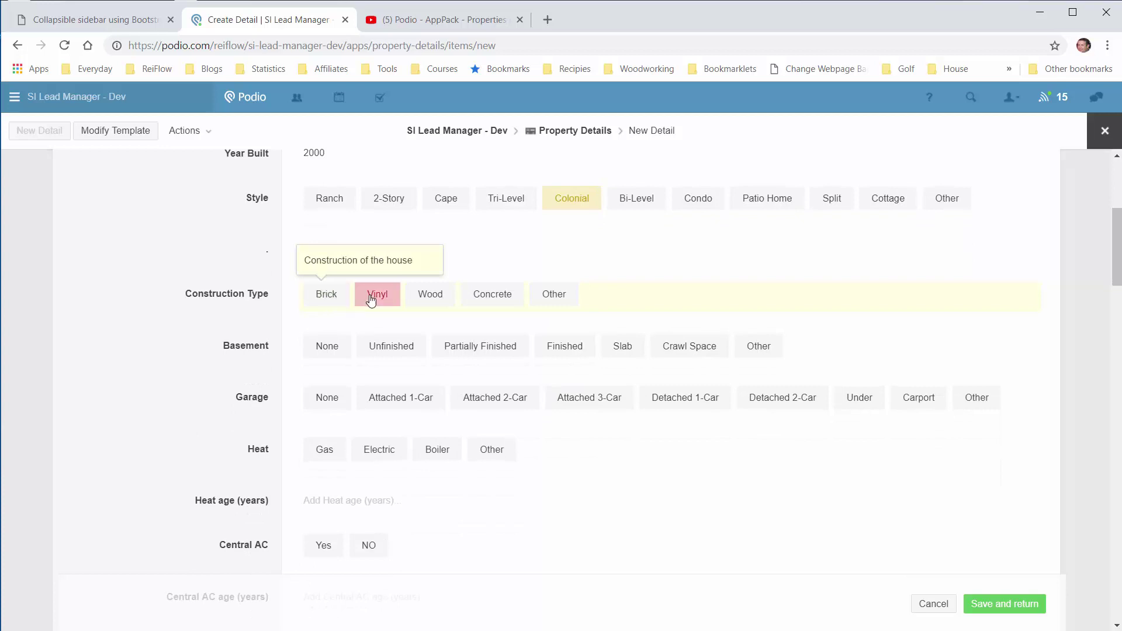
left_click(341, 298)
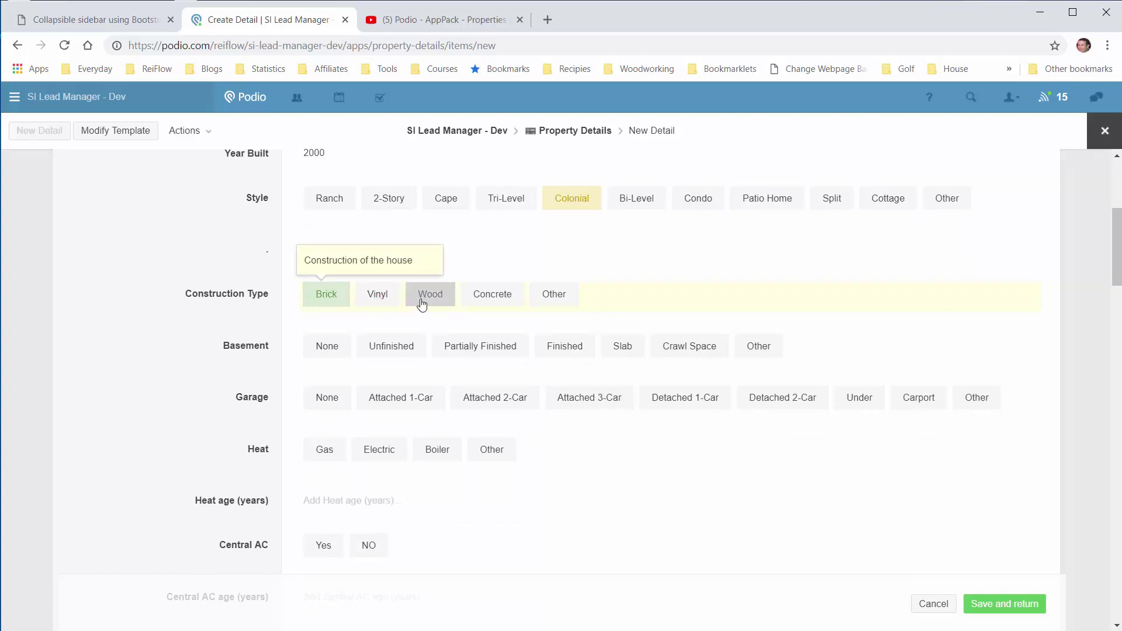
left_click(384, 296)
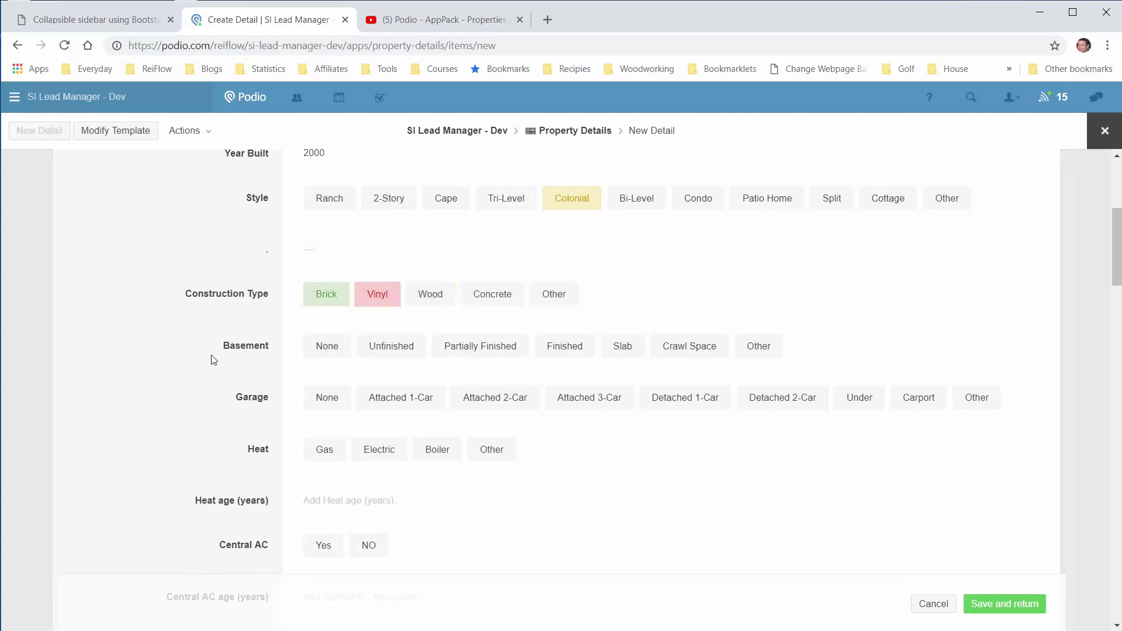
Step: Mark the basement Finished, the garage Attached 2-Car and the heat Gas
scroll(213, 358, "down", 1)
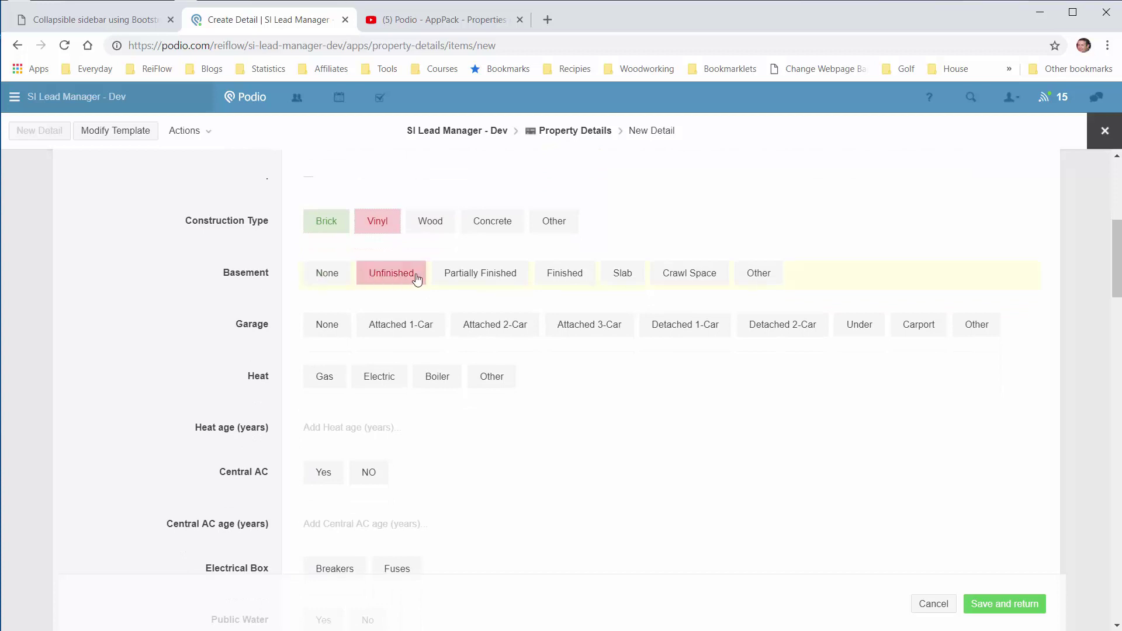
left_click(585, 278)
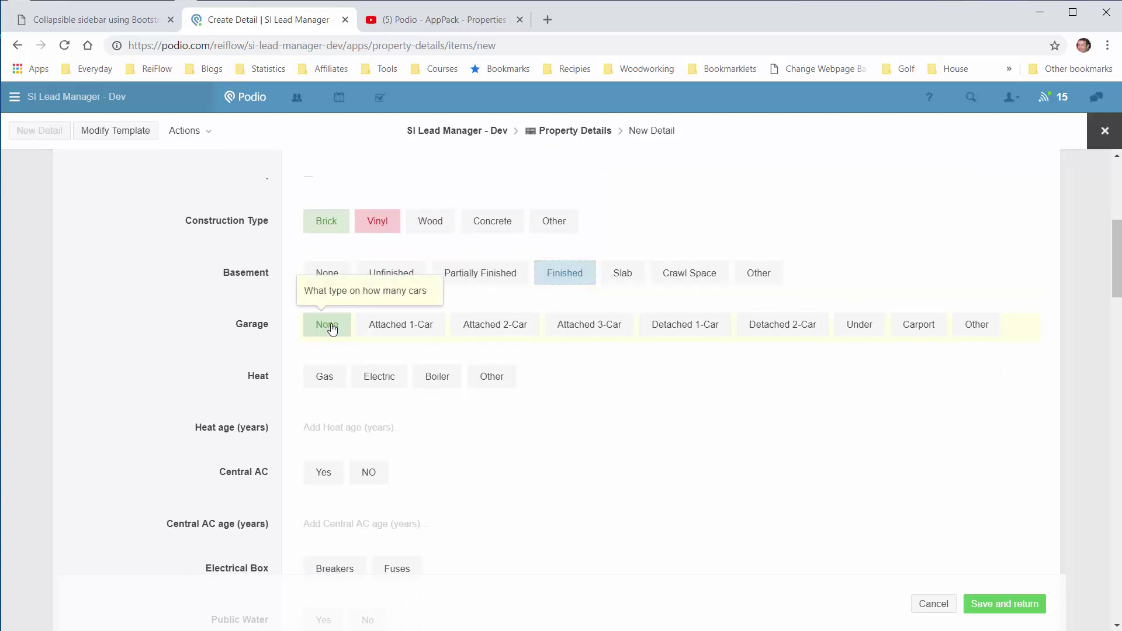
left_click(425, 327)
left_click(488, 333)
scroll(488, 338, "down", 1)
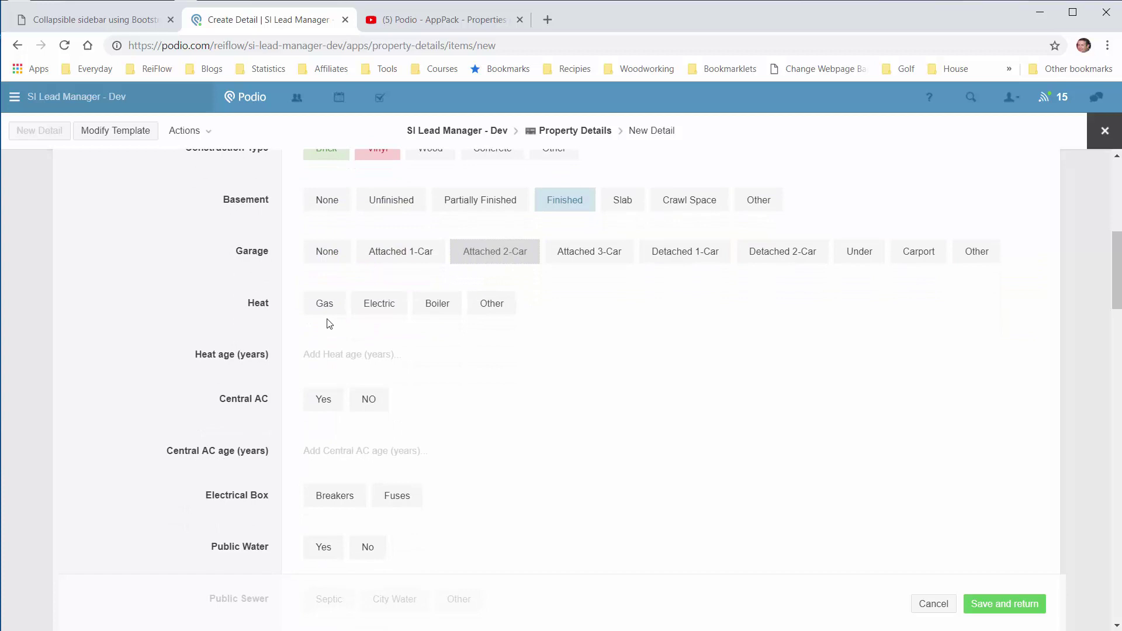
left_click(332, 316)
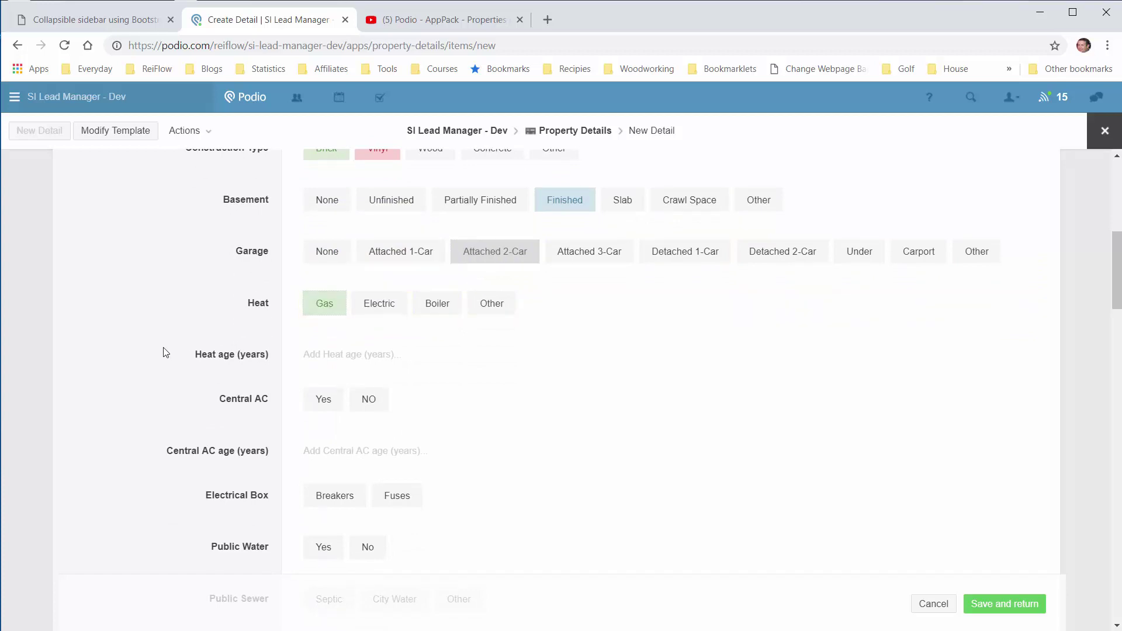
scroll(164, 351, "down", 1)
Step: Mark Central AC Yes, Breakers for the electrical box, and Public Water Yes
scroll(163, 349, "down", 1)
scroll(212, 337, "up", 1)
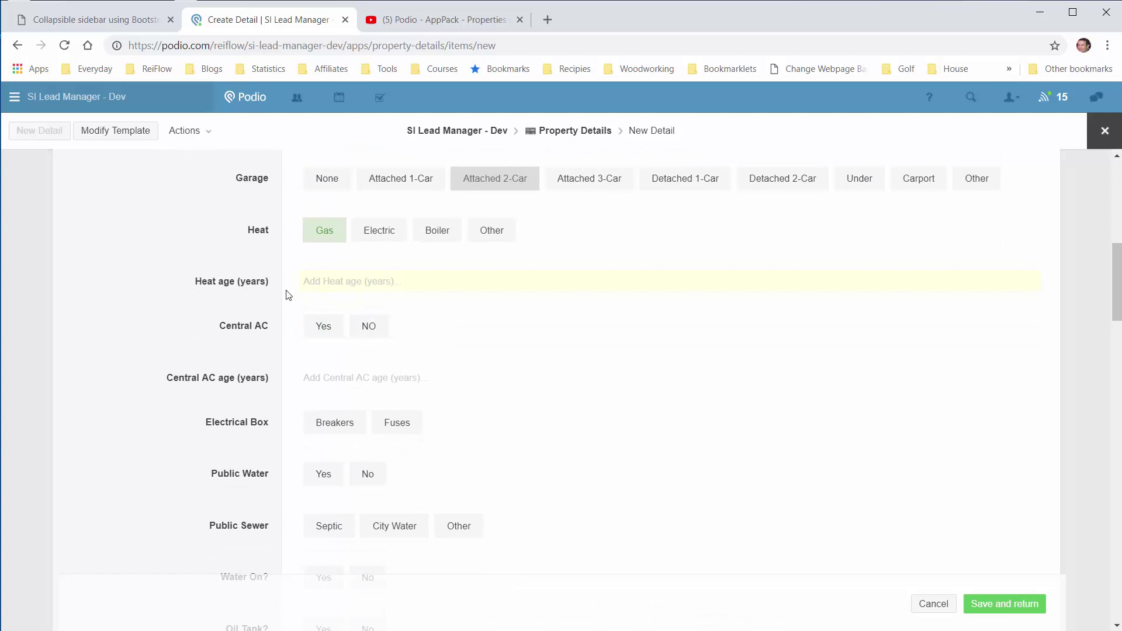
scroll(193, 316, "down", 1)
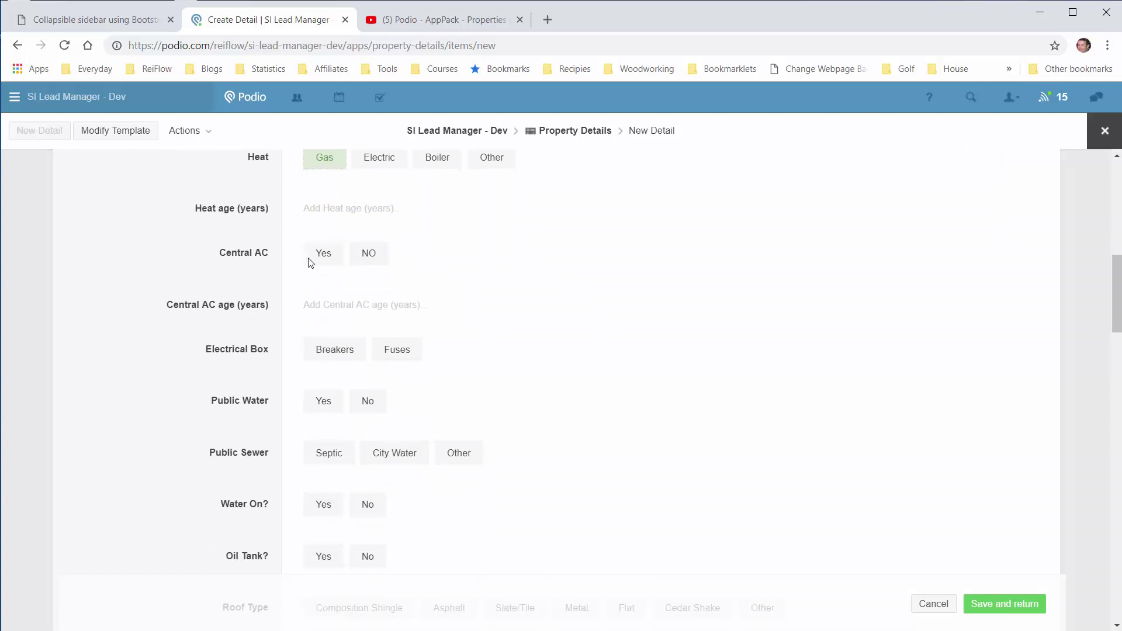
left_click(316, 260)
scroll(166, 313, "down", 1)
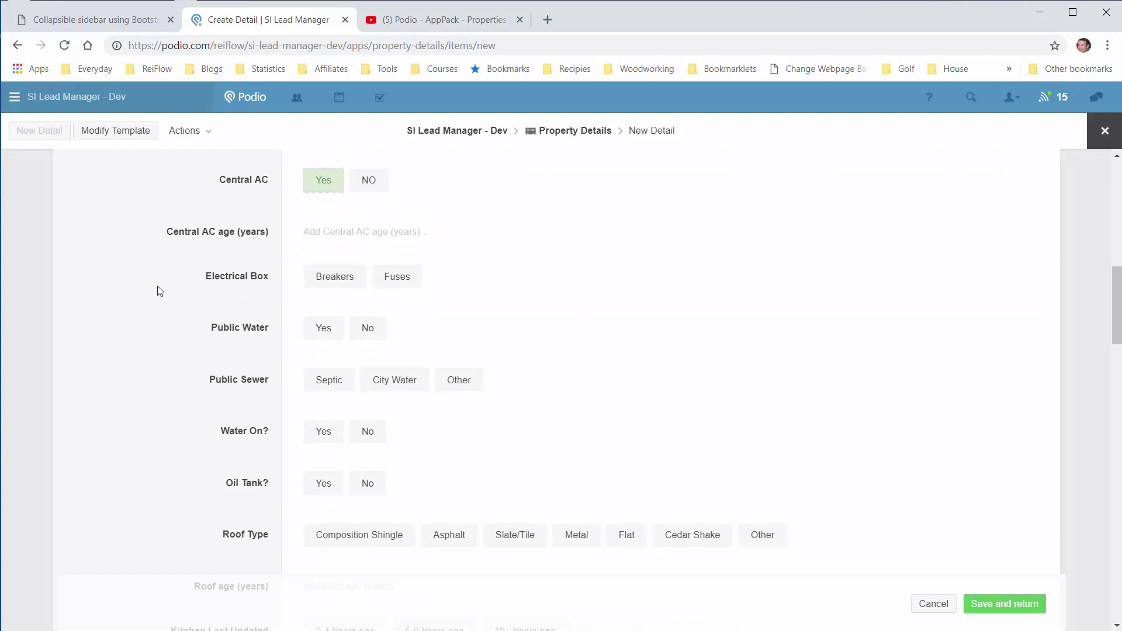
left_click(328, 284)
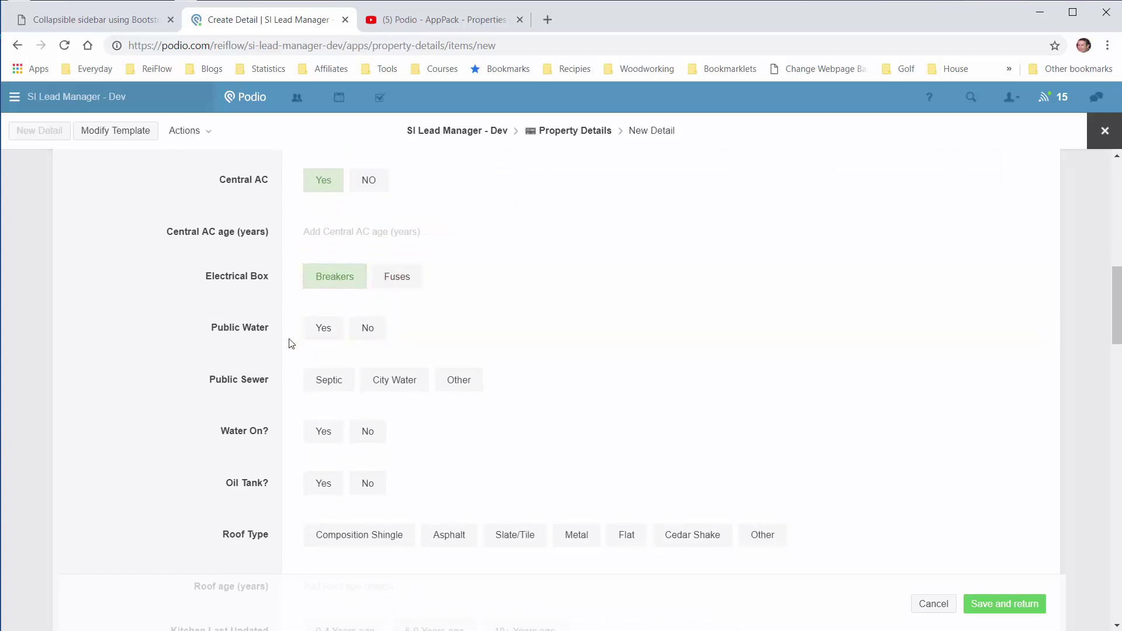
left_click(325, 333)
Step: Set Public Sewer to City Water, Water On to Yes and Oil Tank to No
scroll(325, 334, "down", 1)
left_click(375, 310)
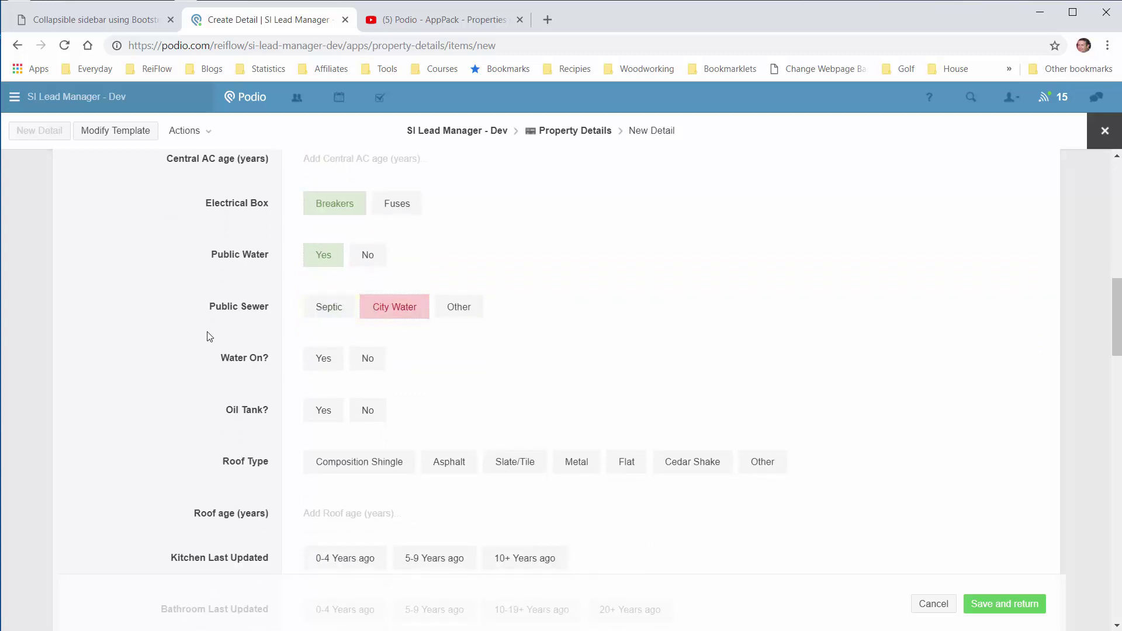
scroll(209, 336, "down", 1)
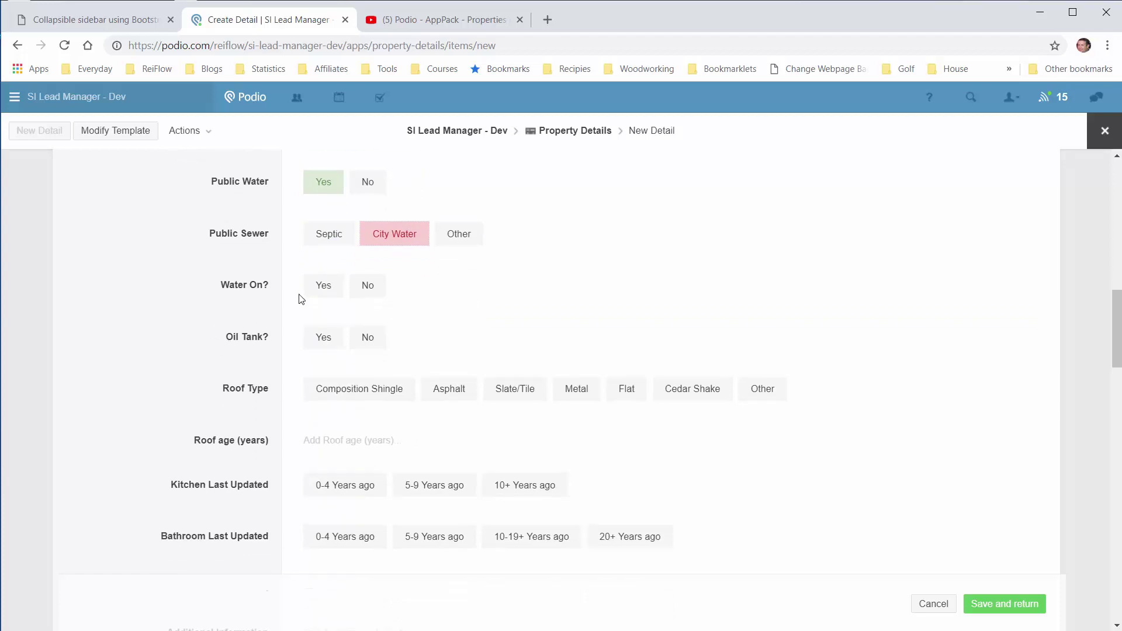
left_click(318, 294)
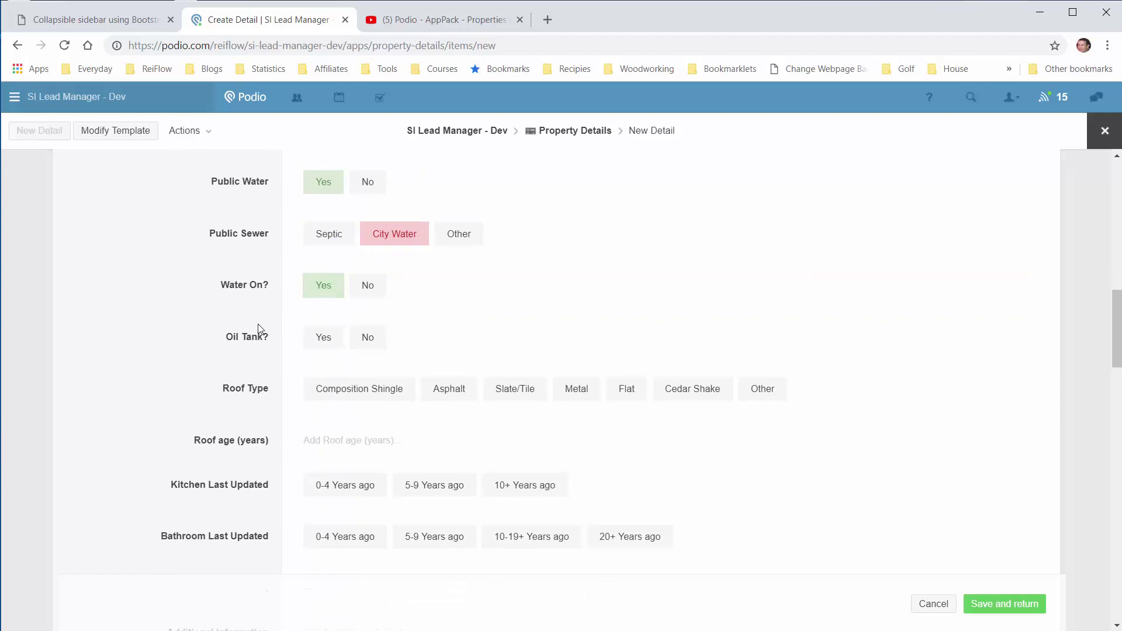
left_click(362, 339)
Step: Set the roof type to Composition Shingle with a roof age of 10 years
scroll(156, 372, "down", 1)
scroll(156, 372, "down", 2)
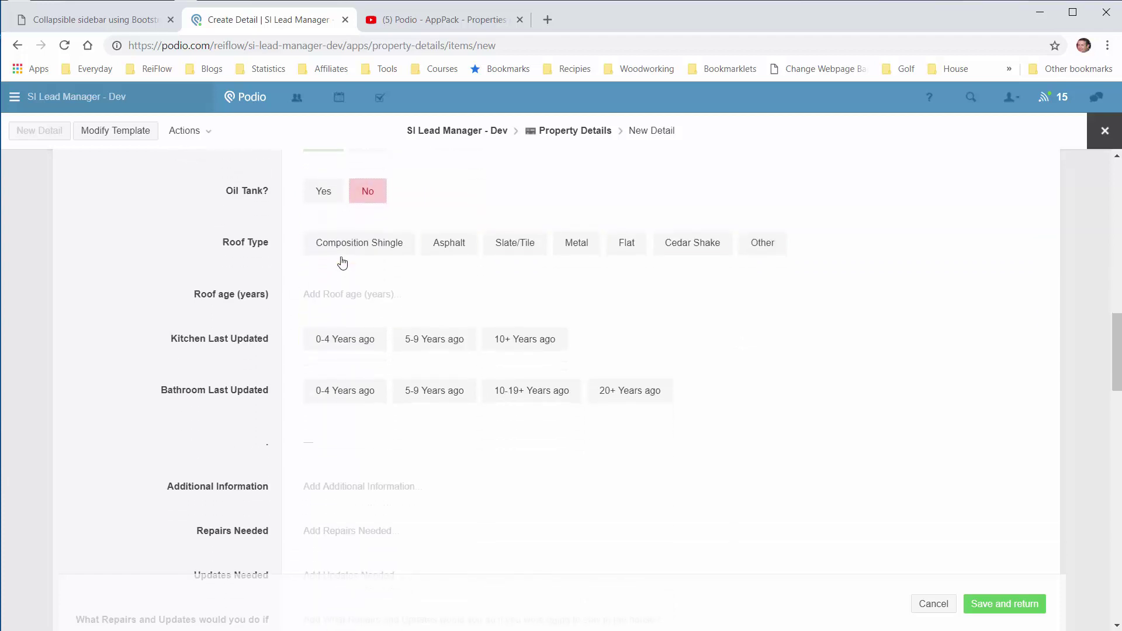
left_click(435, 246)
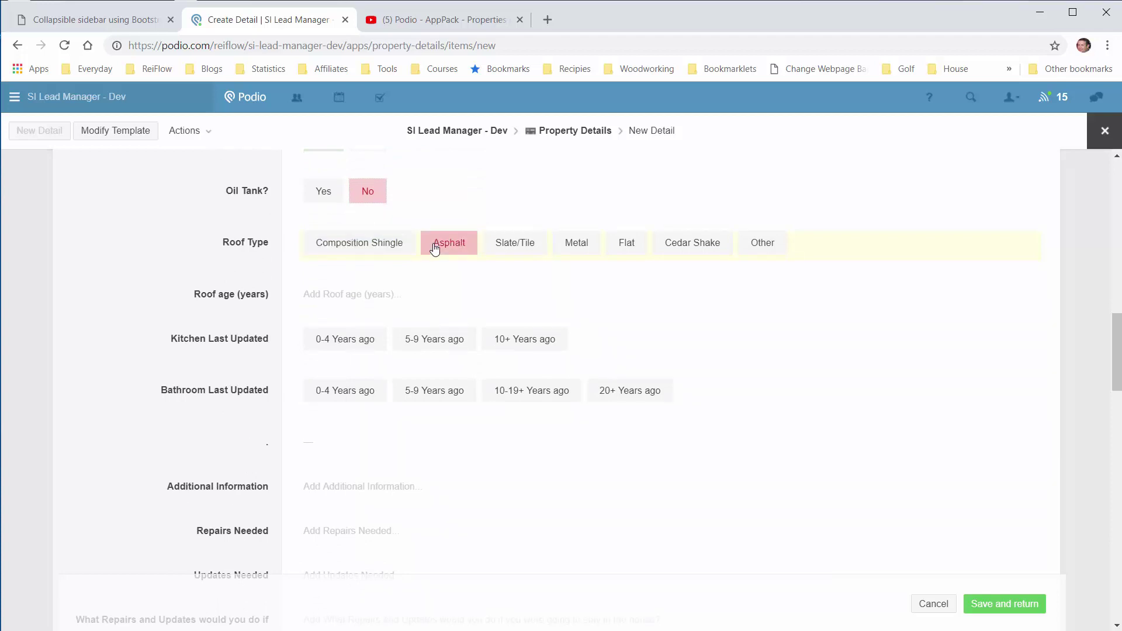
left_click(359, 244)
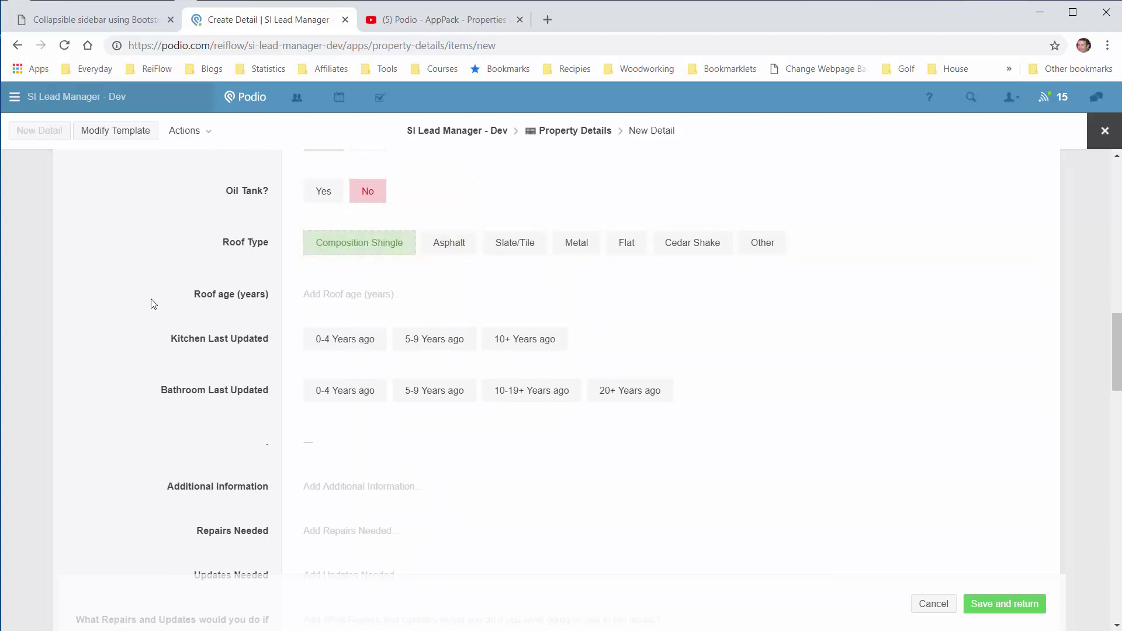
left_click(352, 295)
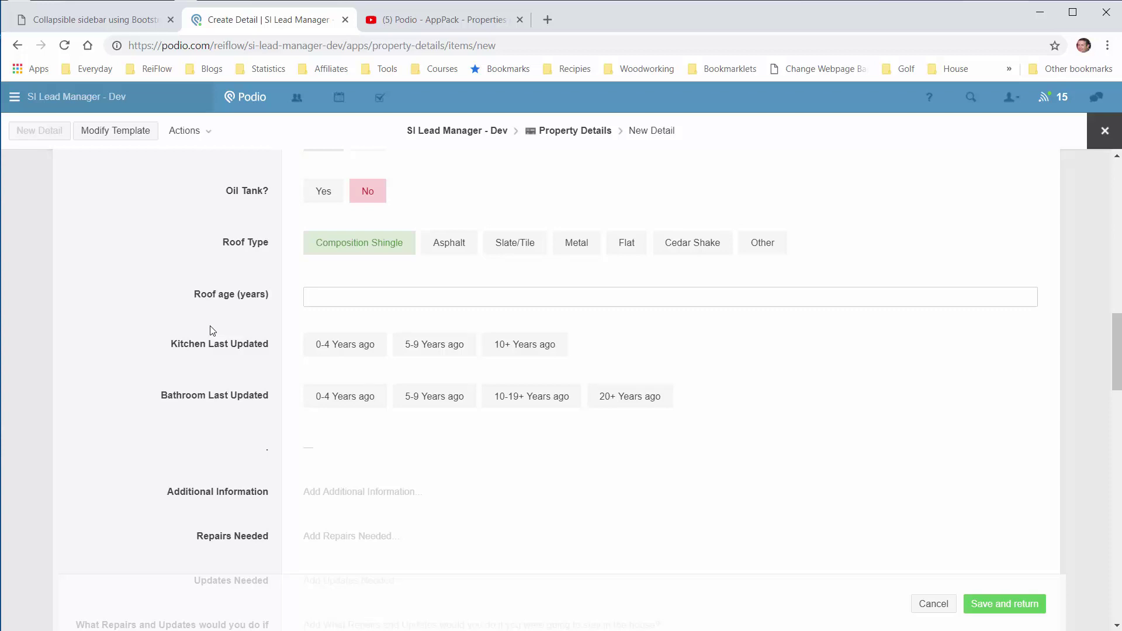
left_click(205, 331)
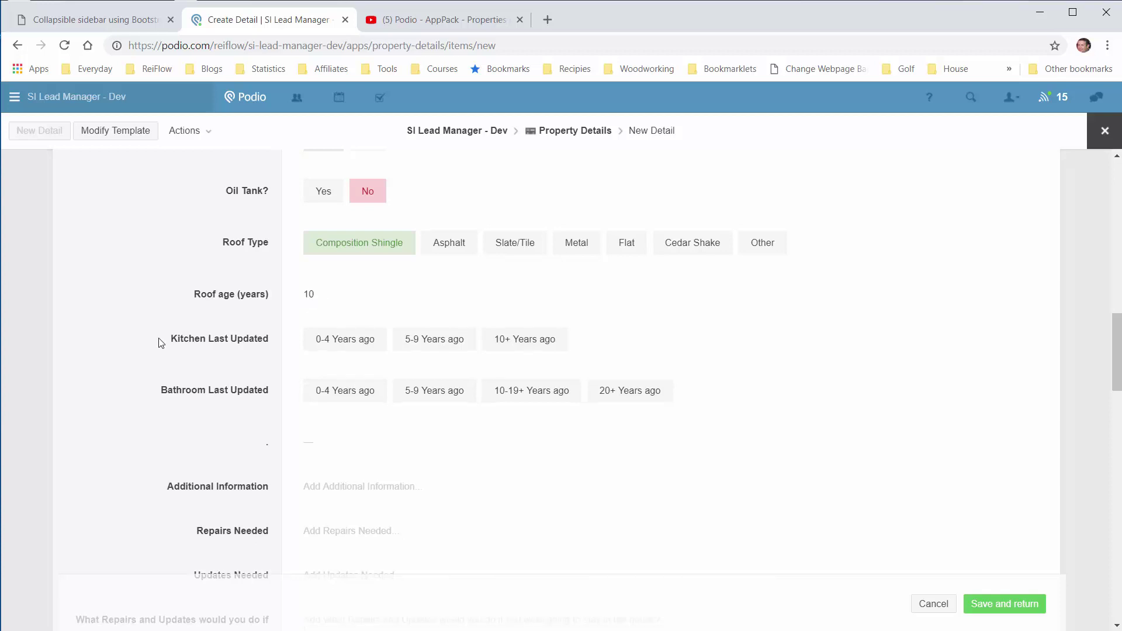
Step: Set kitchen and bathroom last updated to 5-9 Years ago
left_click(326, 348)
left_click(430, 341)
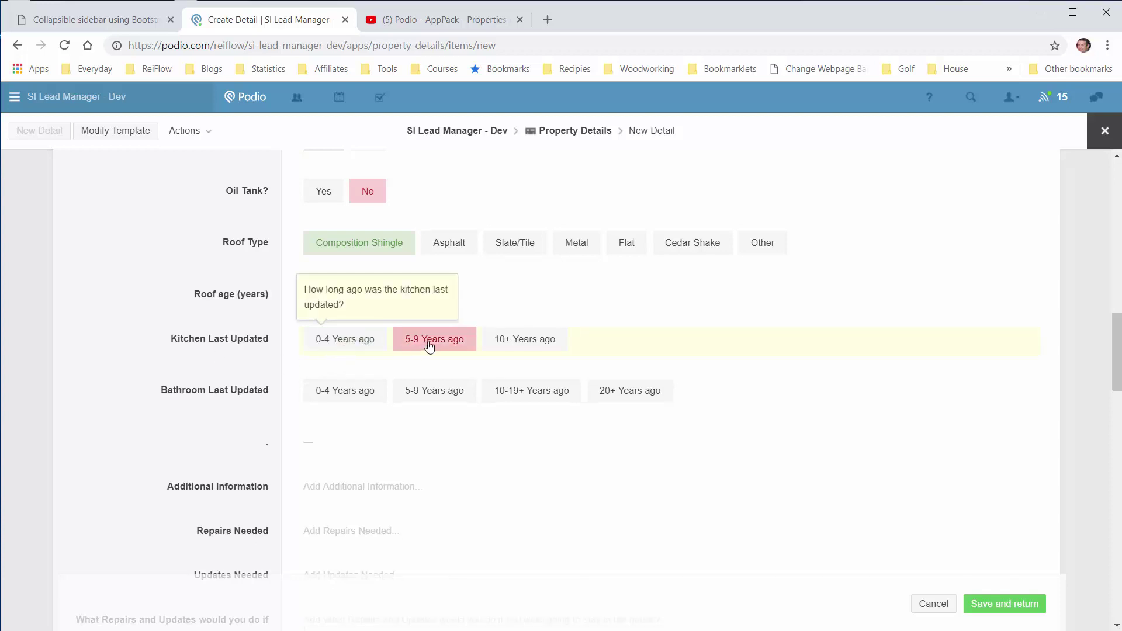
left_click(431, 388)
scroll(111, 405, "down", 2)
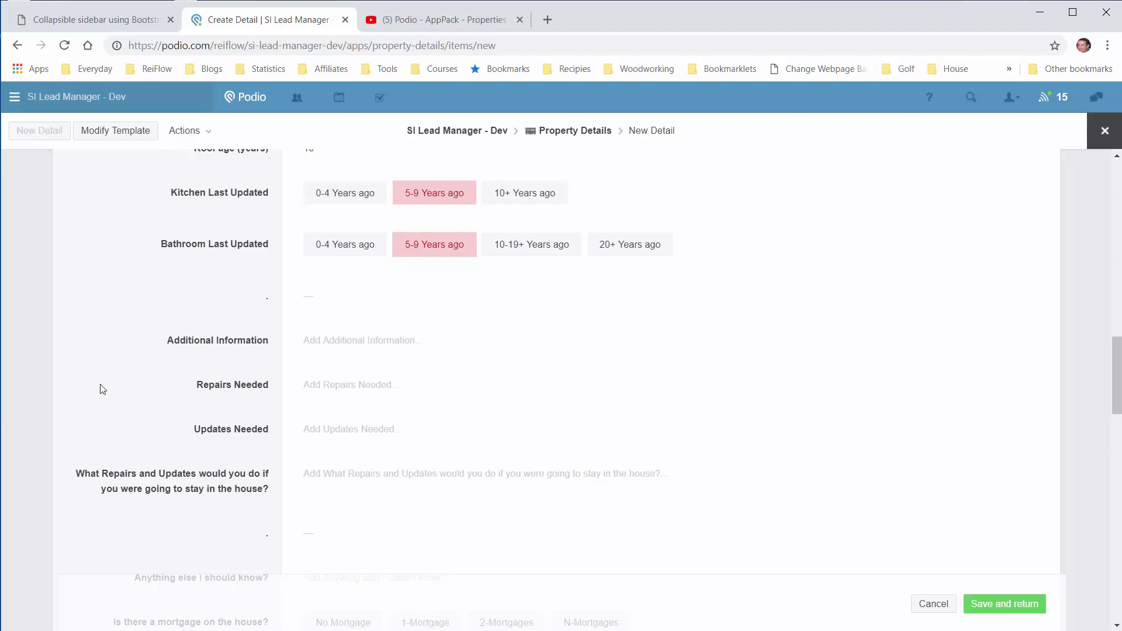
scroll(102, 391, "down", 1)
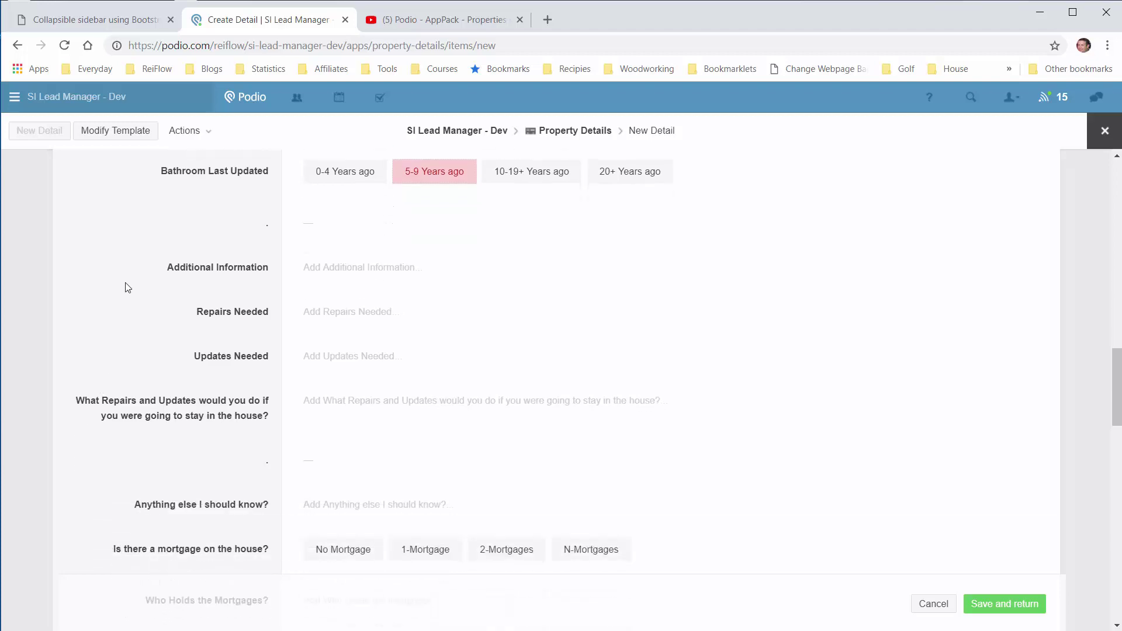
scroll(128, 287, "up", 20)
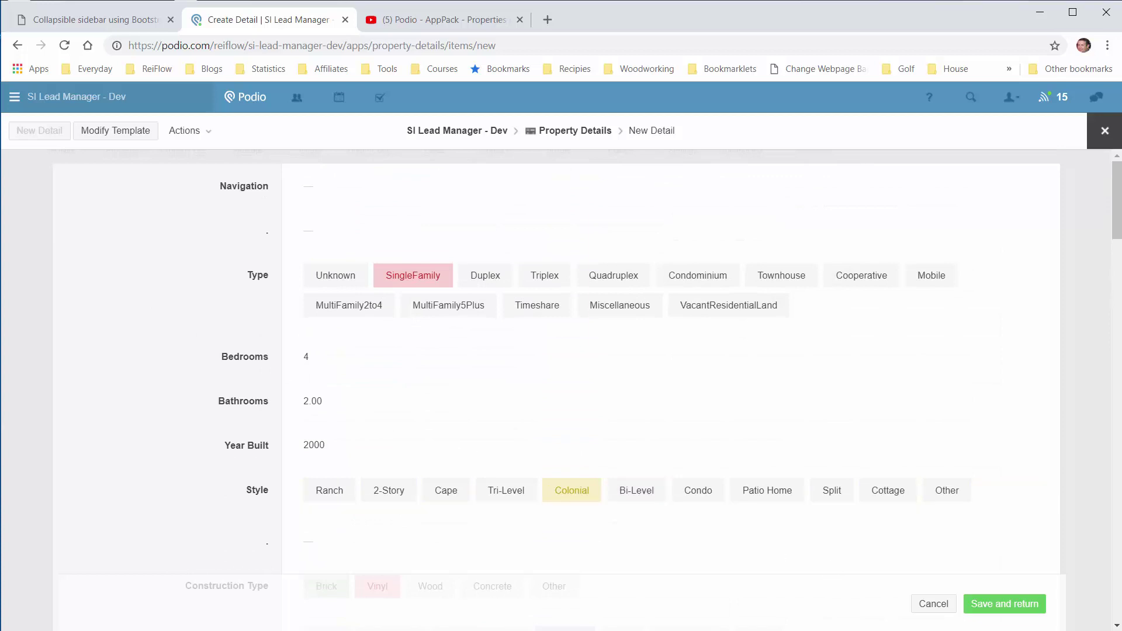
left_click(1008, 611)
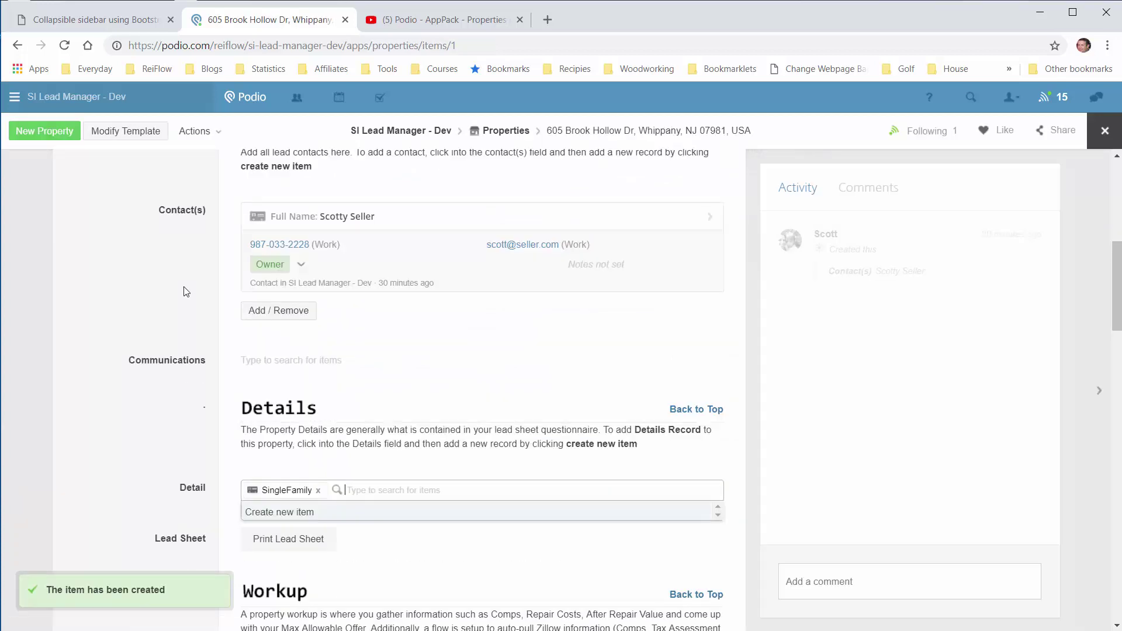
scroll(146, 288, "up", 3)
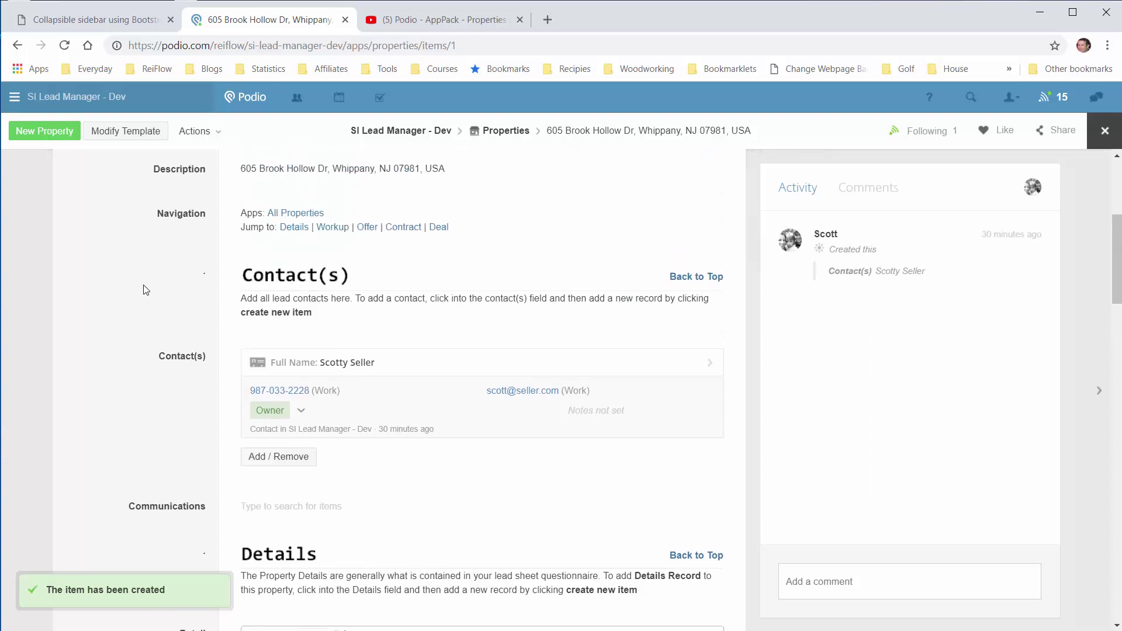
scroll(125, 288, "up", 1)
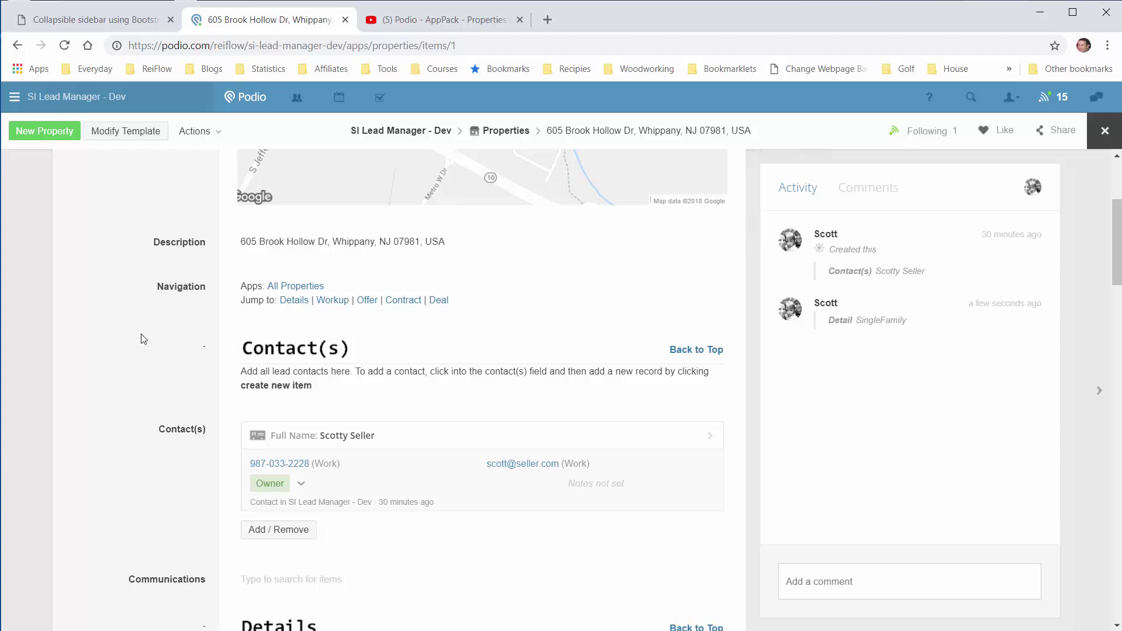
scroll(144, 338, "down", 1)
scroll(144, 338, "up", 1)
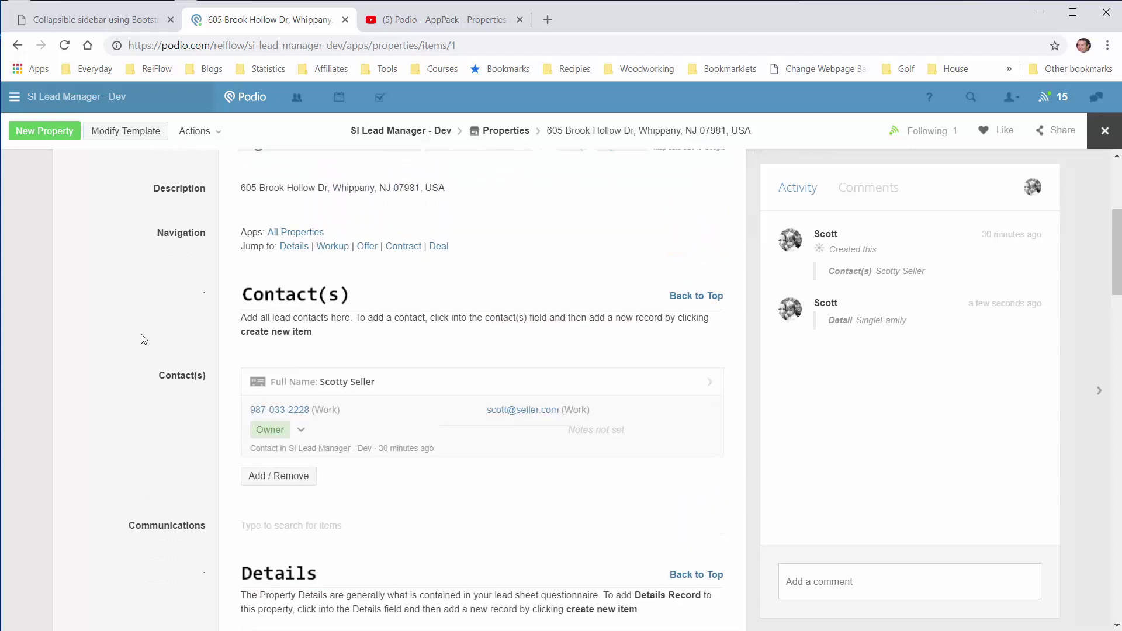
scroll(143, 338, "up", 2)
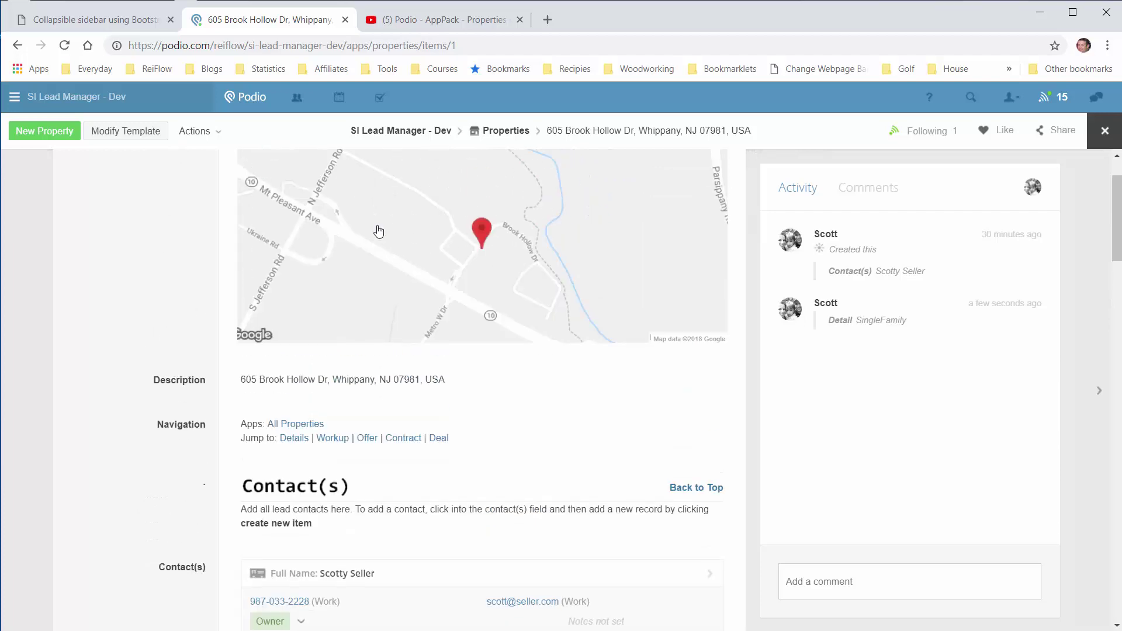
scroll(120, 355, "down", 5)
scroll(120, 355, "down", 4)
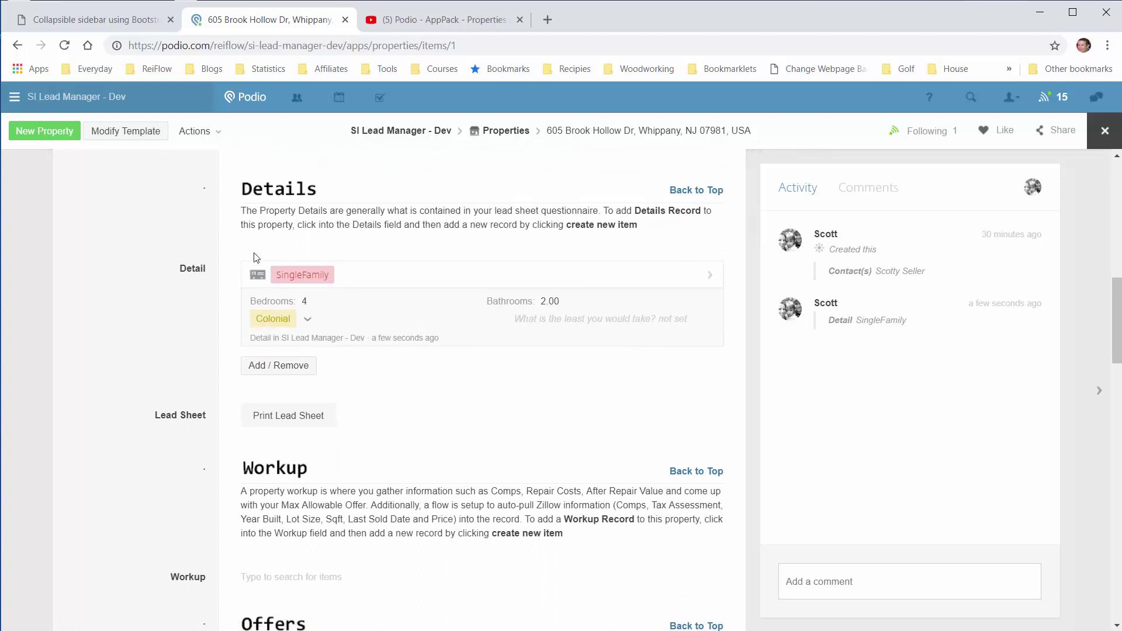
Step: Open the linked SingleFamily detail record and scroll down to its Repairs and Updates fields
left_click(345, 288)
scroll(166, 347, "down", 6)
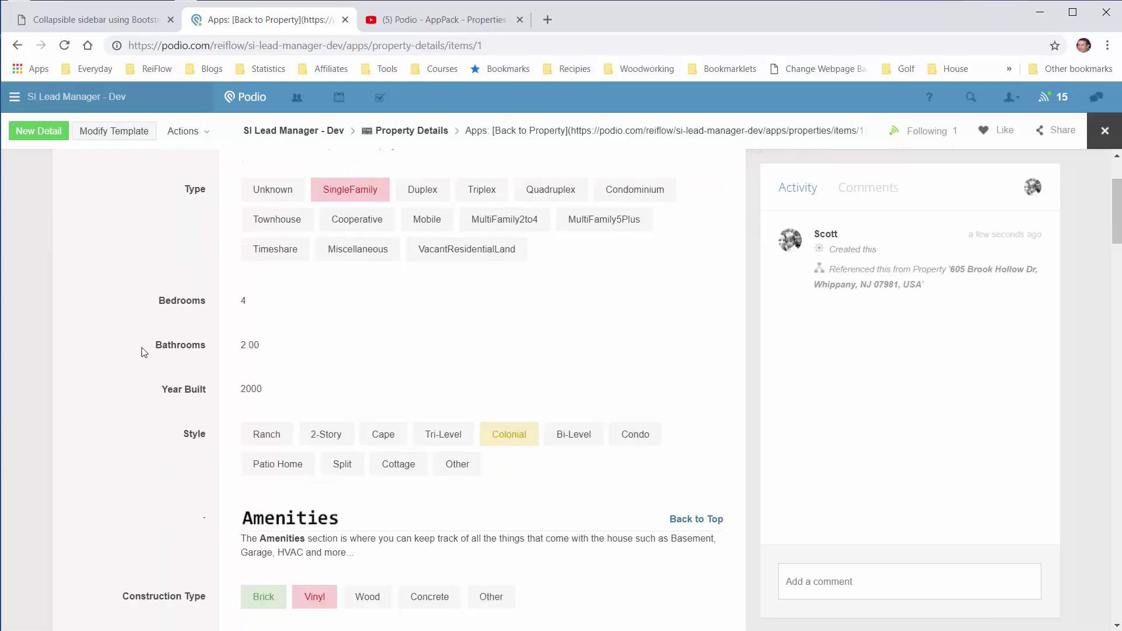
scroll(136, 350, "up", 6)
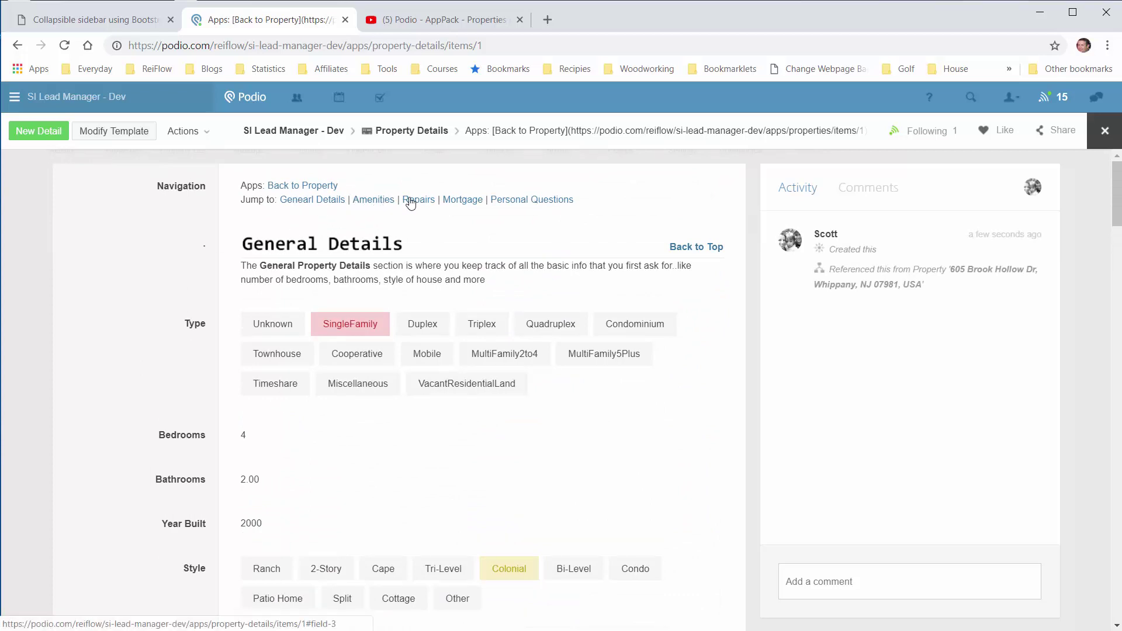
left_click(377, 200)
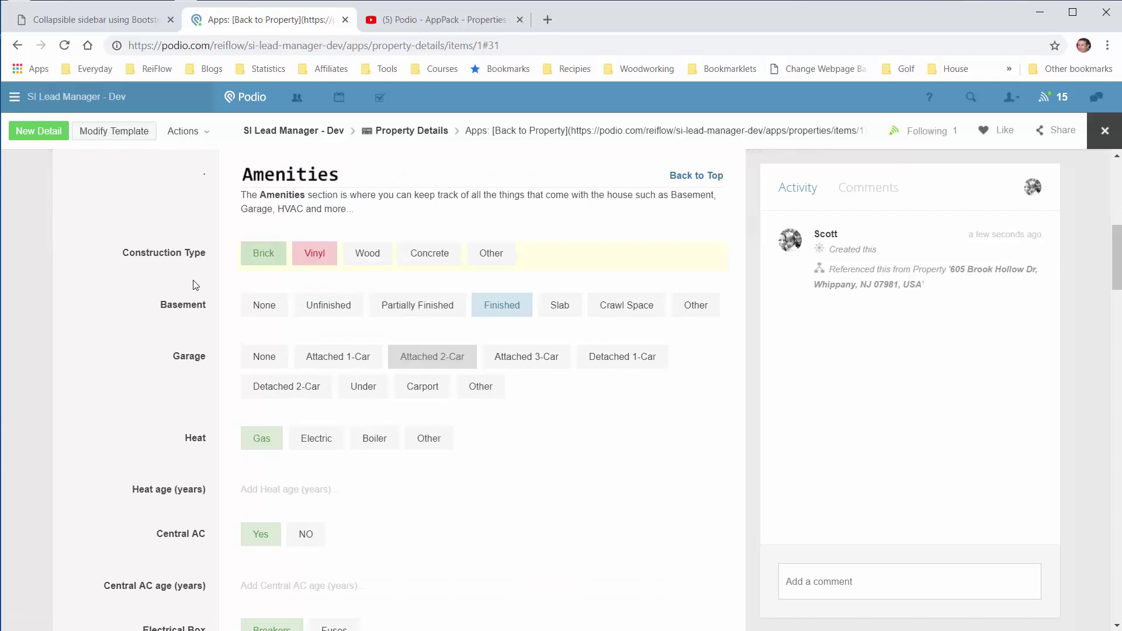
scroll(159, 376, "down", 5)
scroll(159, 377, "down", 9)
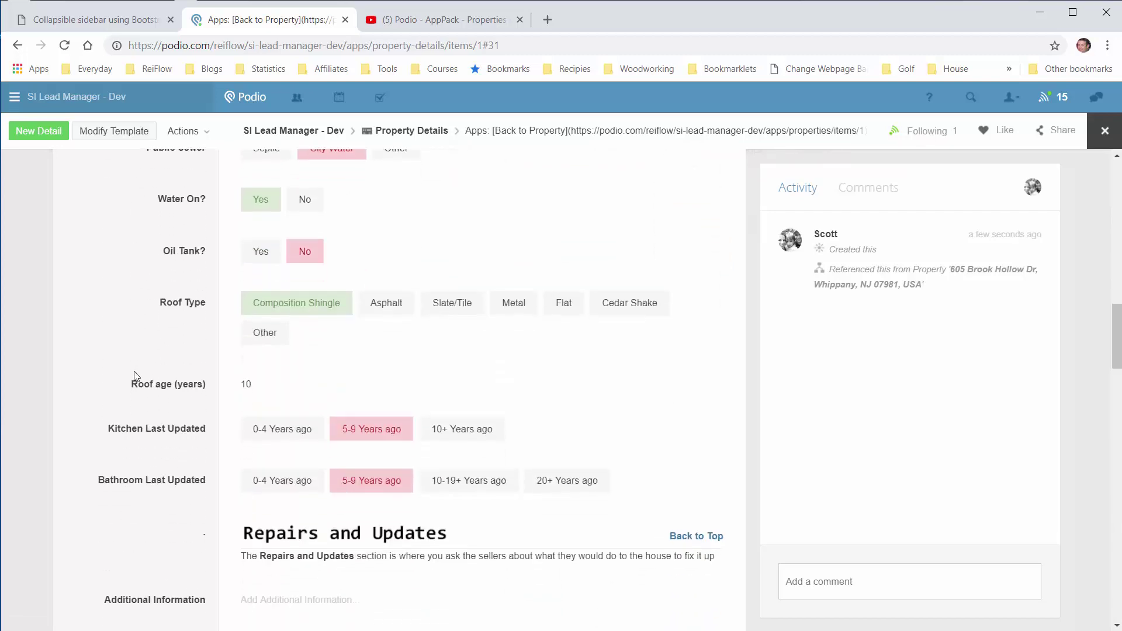
scroll(136, 376, "down", 2)
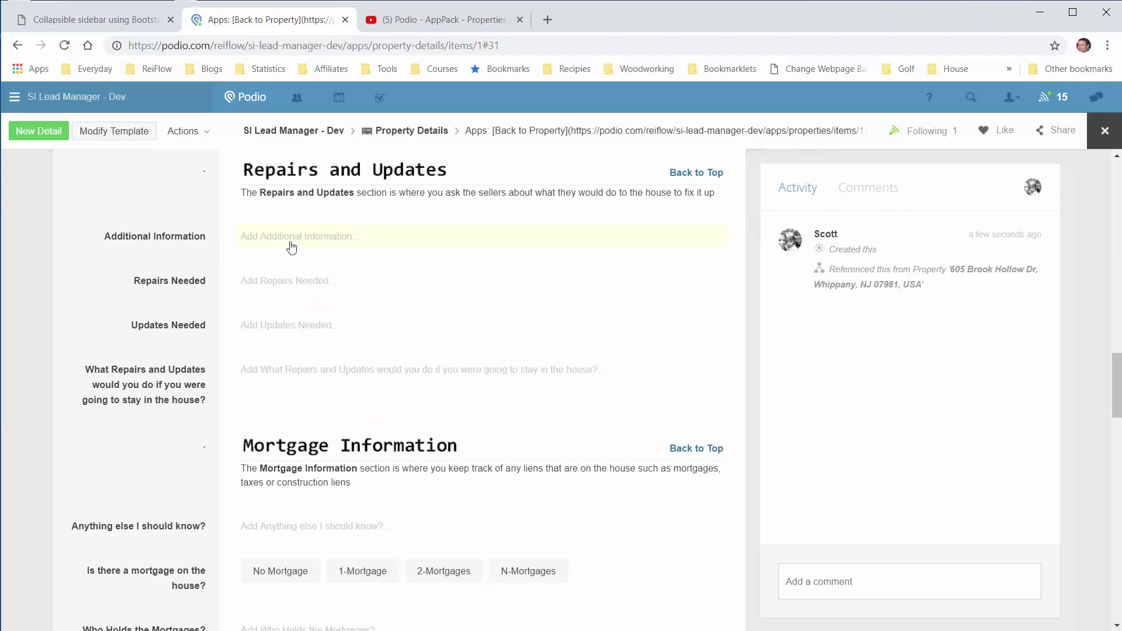
Step: Enter 'Roof, Deck' for Repairs Needed and 'Kitchen and bedrooms' for Updates Needed
left_click(273, 290)
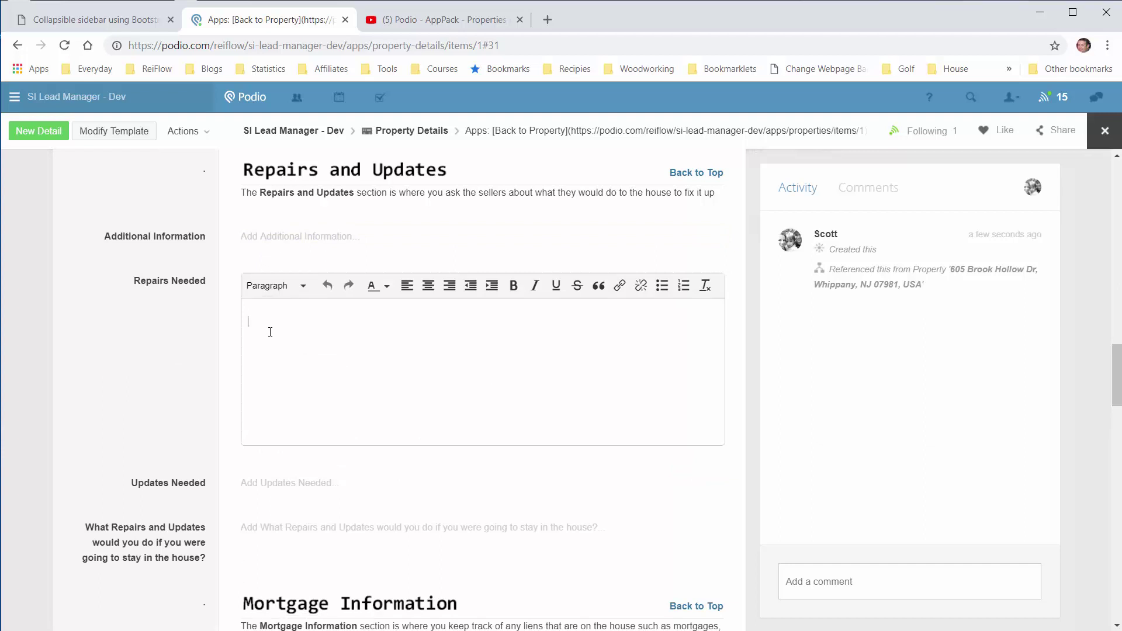
type("Roof, Deck")
left_click(174, 327)
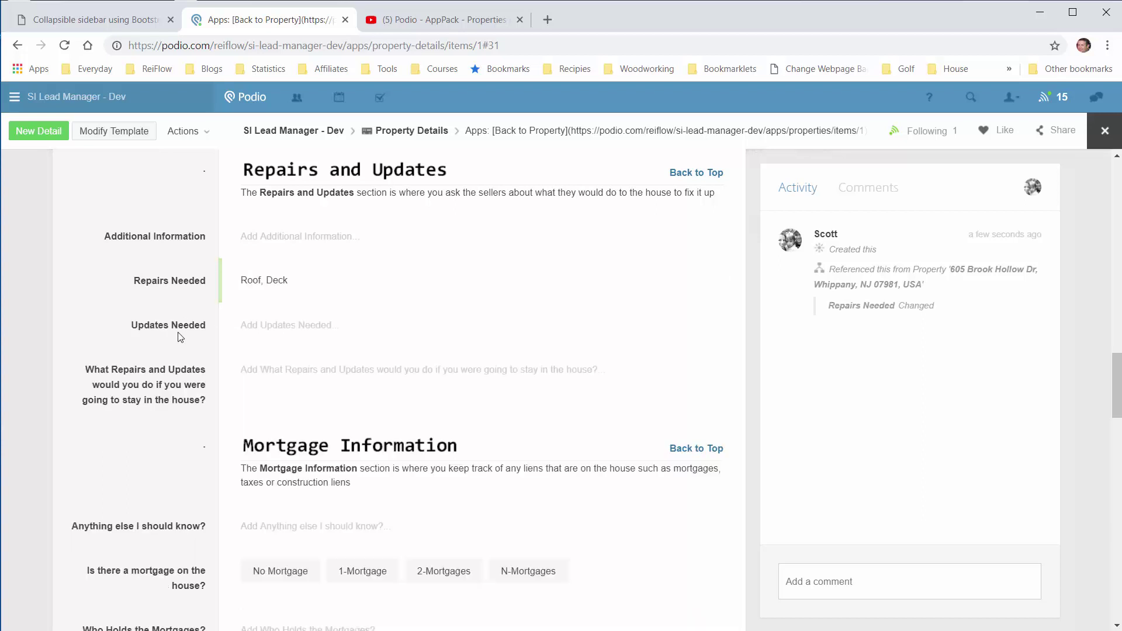
left_click(307, 330)
type("K")
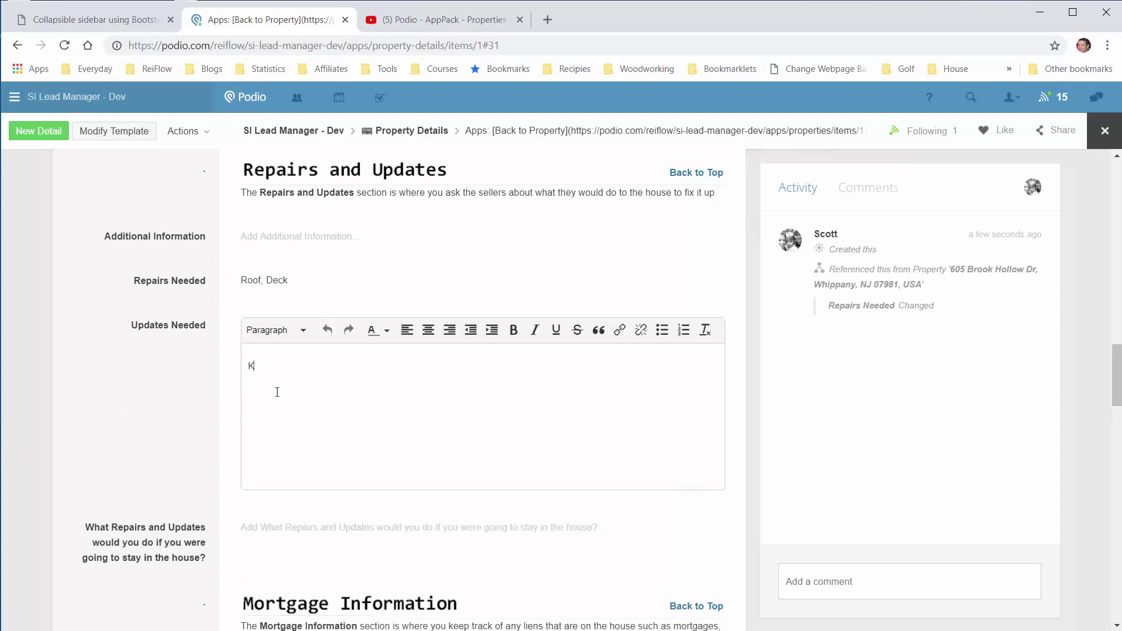
type("itchen and bedrooms")
left_click(143, 371)
scroll(151, 377, "down", 1)
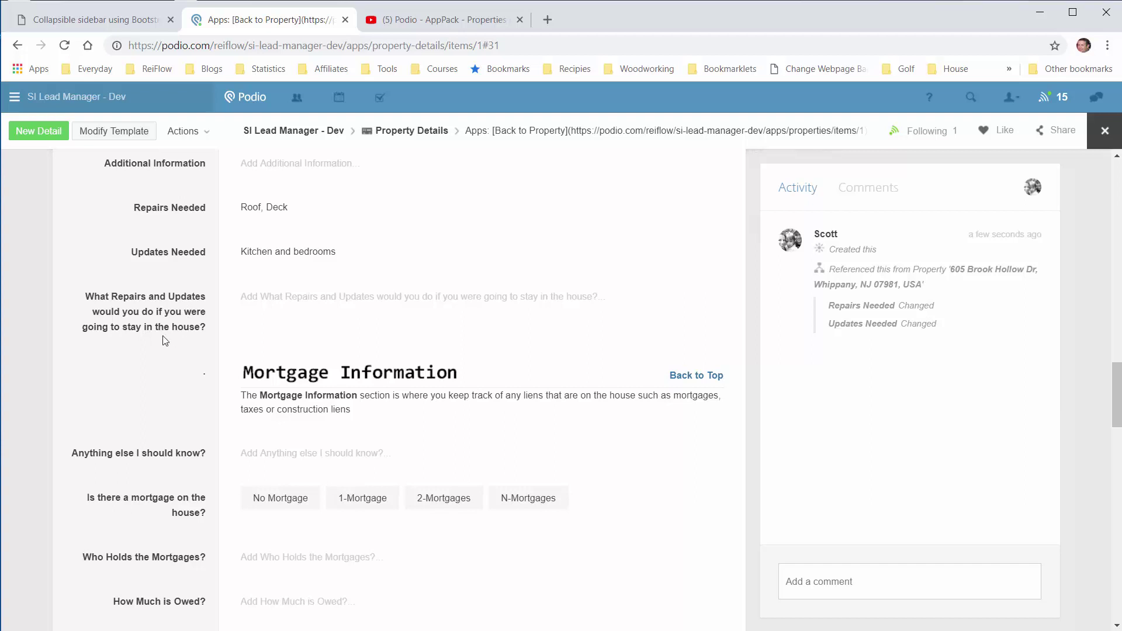
scroll(165, 340, "down", 2)
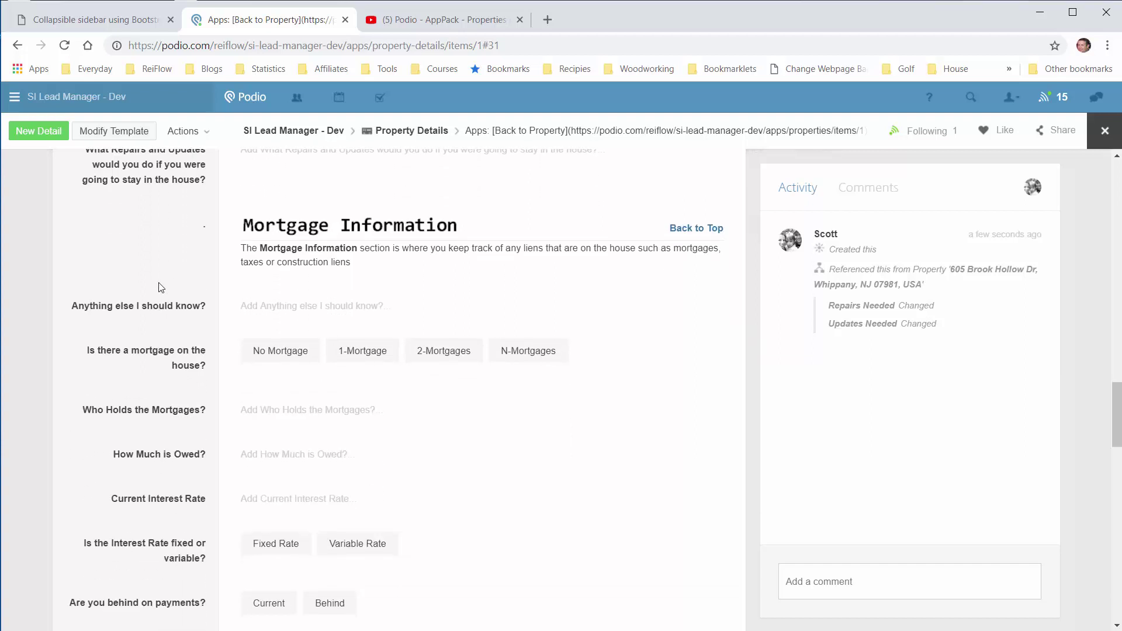
scroll(162, 288, "down", 1)
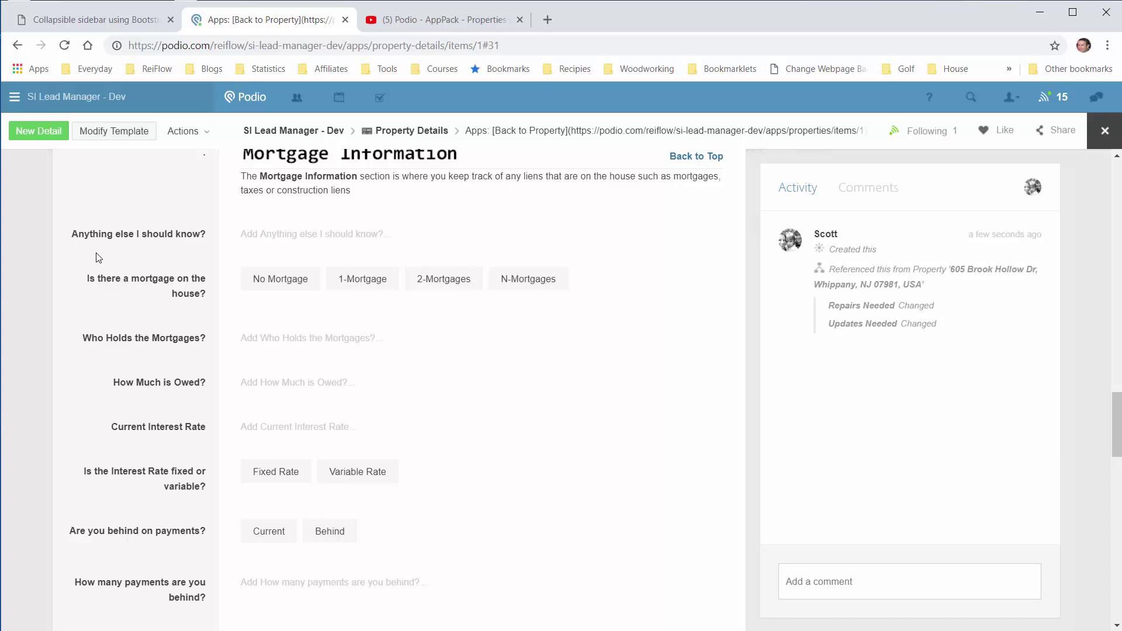
scroll(108, 305, "down", 2)
scroll(108, 309, "down", 1)
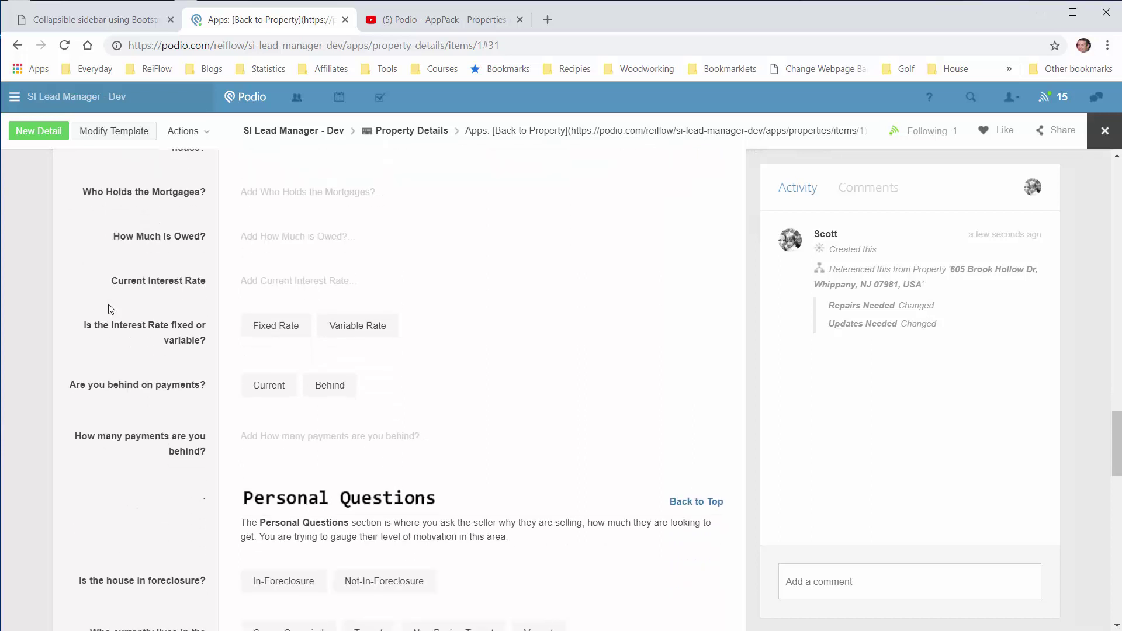
scroll(108, 305, "down", 2)
scroll(107, 303, "up", 4)
scroll(97, 362, "down", 1)
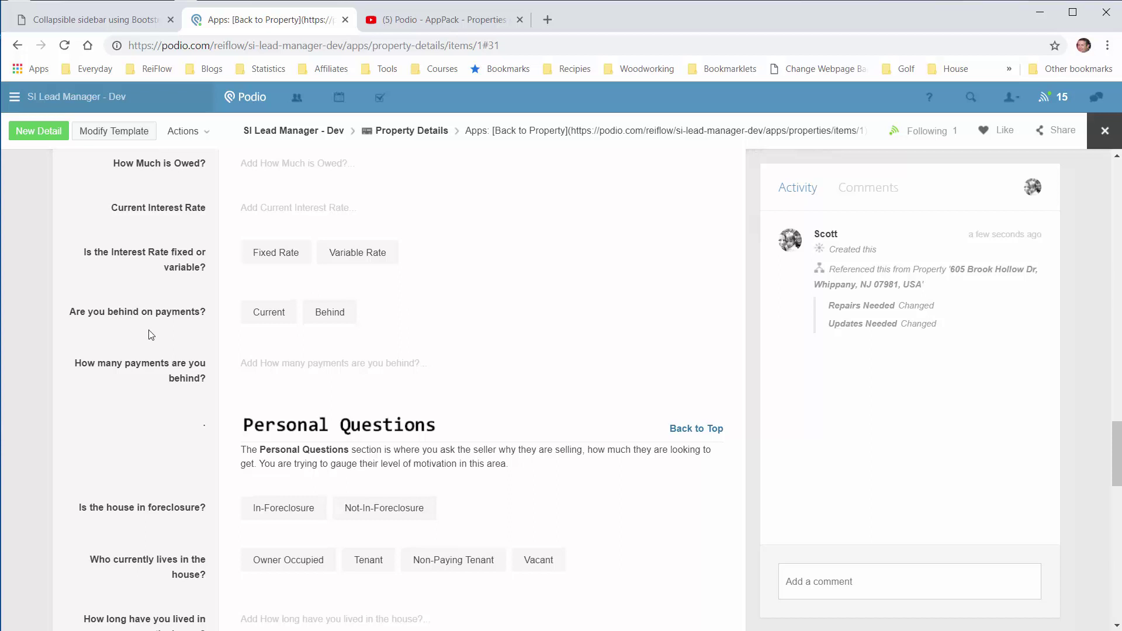
Step: Scroll past Personal Questions and System Fields to the Related items showing the linked property
scroll(150, 332, "down", 4)
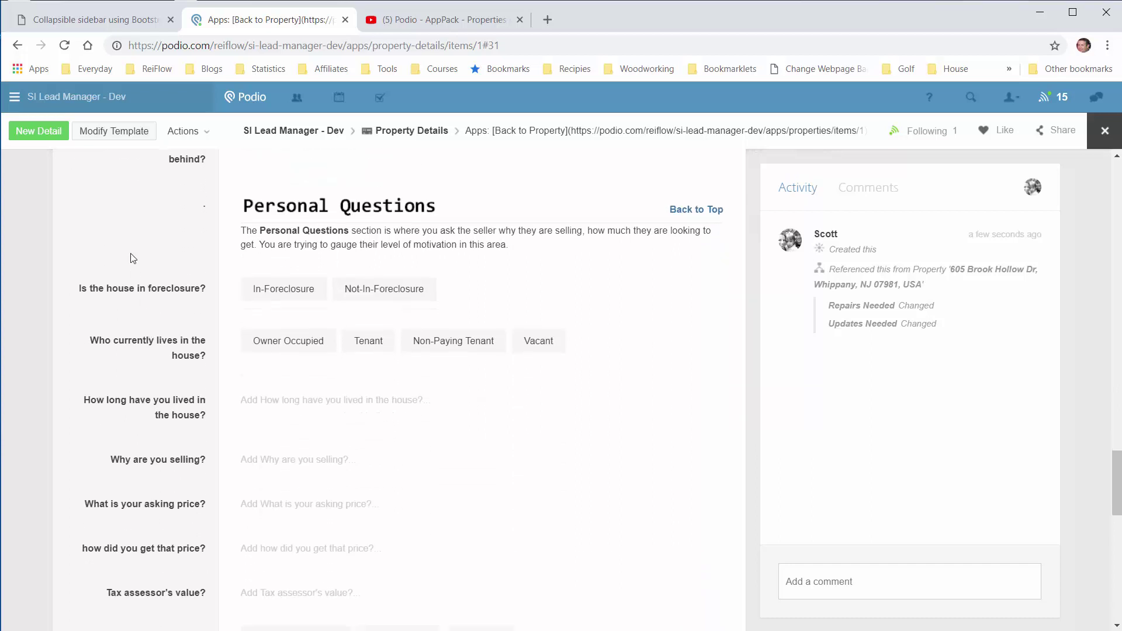
scroll(137, 292, "down", 1)
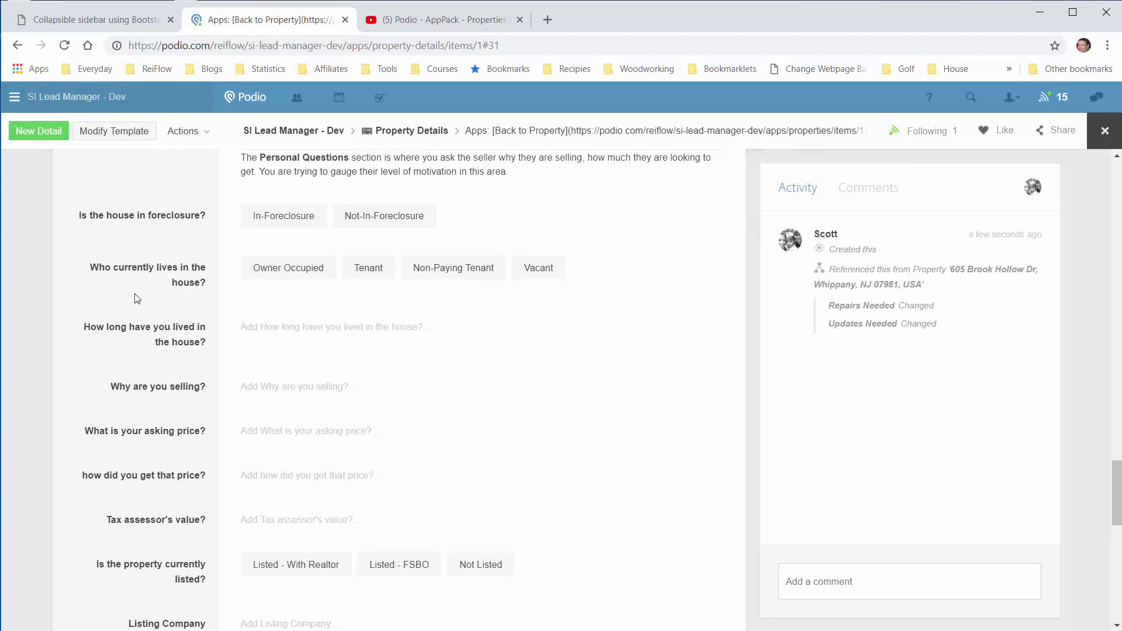
scroll(136, 298, "down", 1)
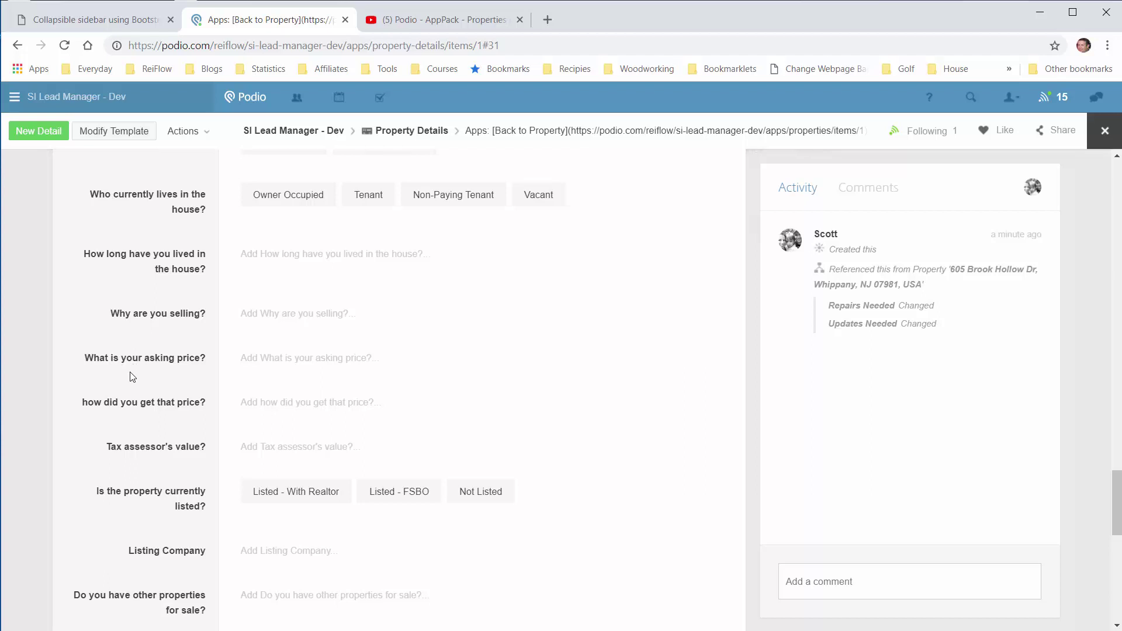
scroll(133, 377, "down", 1)
scroll(132, 377, "down", 3)
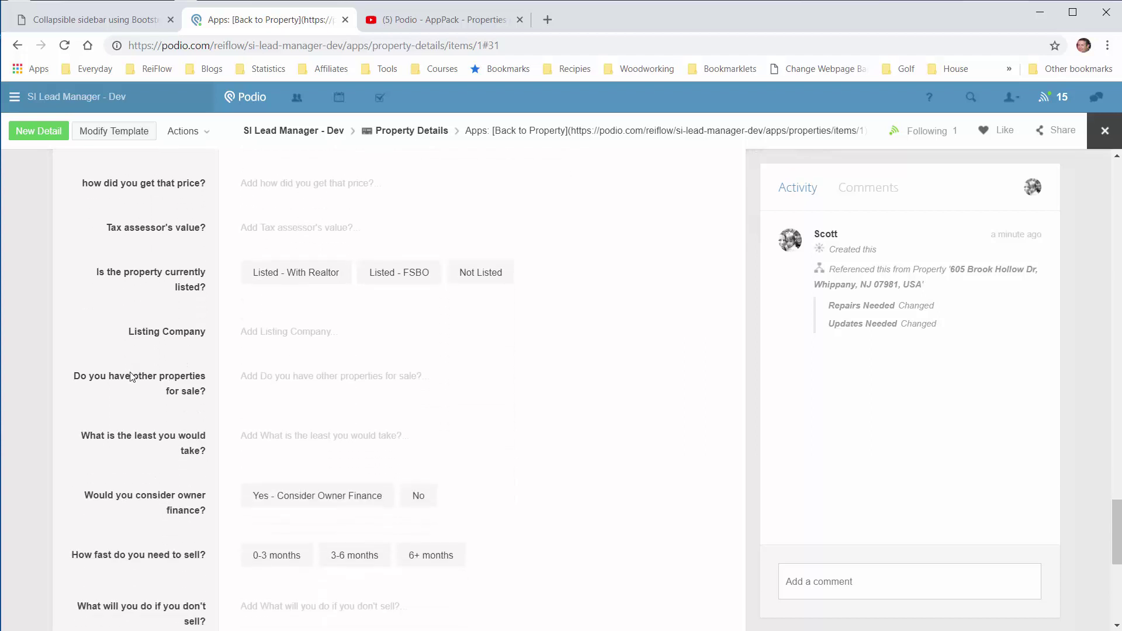
scroll(131, 371, "down", 1)
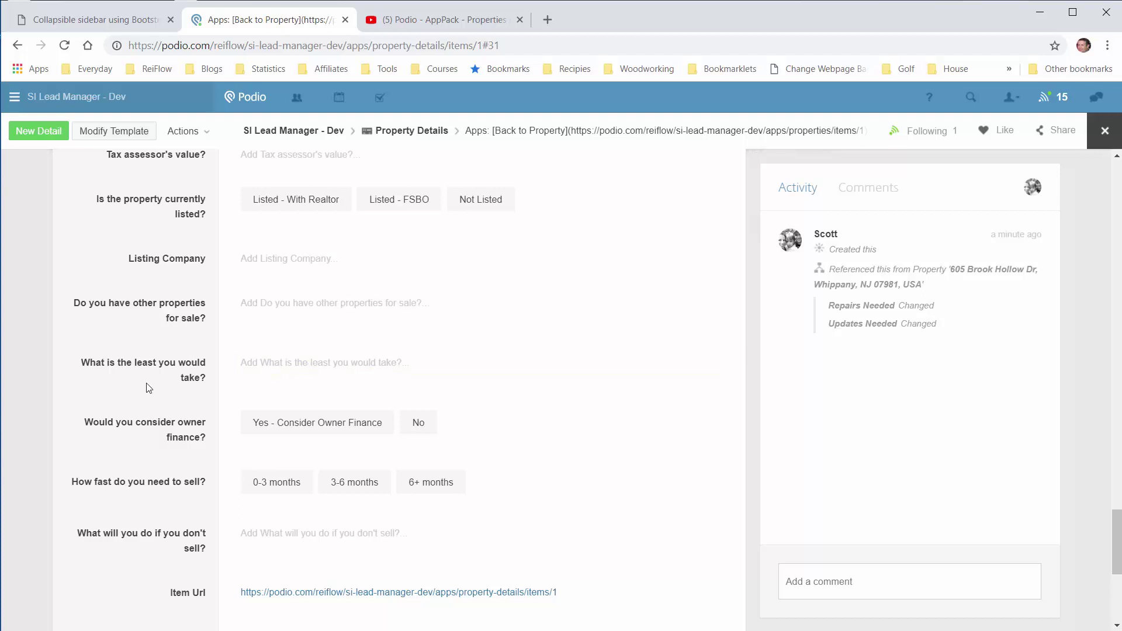
scroll(149, 389, "down", 1)
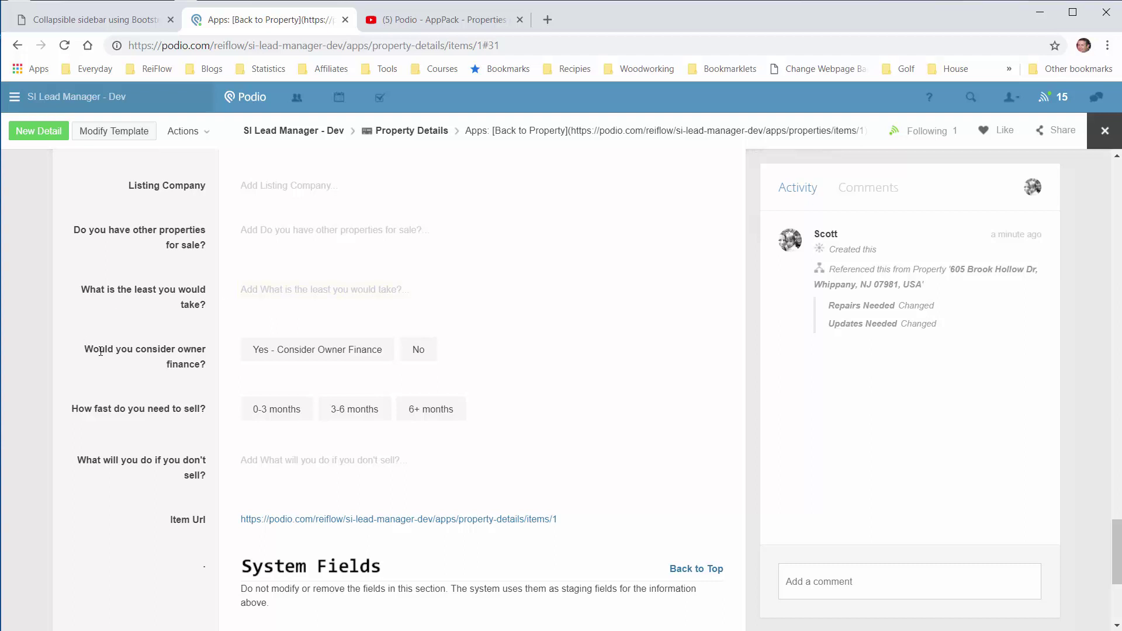
scroll(139, 277, "down", 1)
scroll(138, 277, "up", 1)
scroll(167, 319, "down", 1)
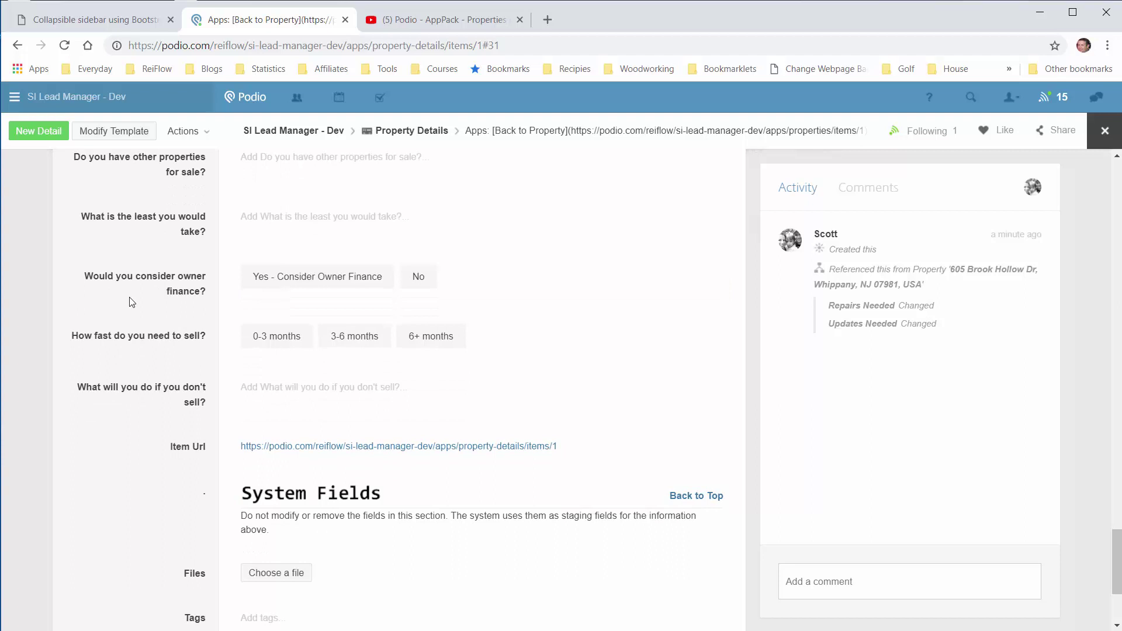
scroll(132, 302, "down", 1)
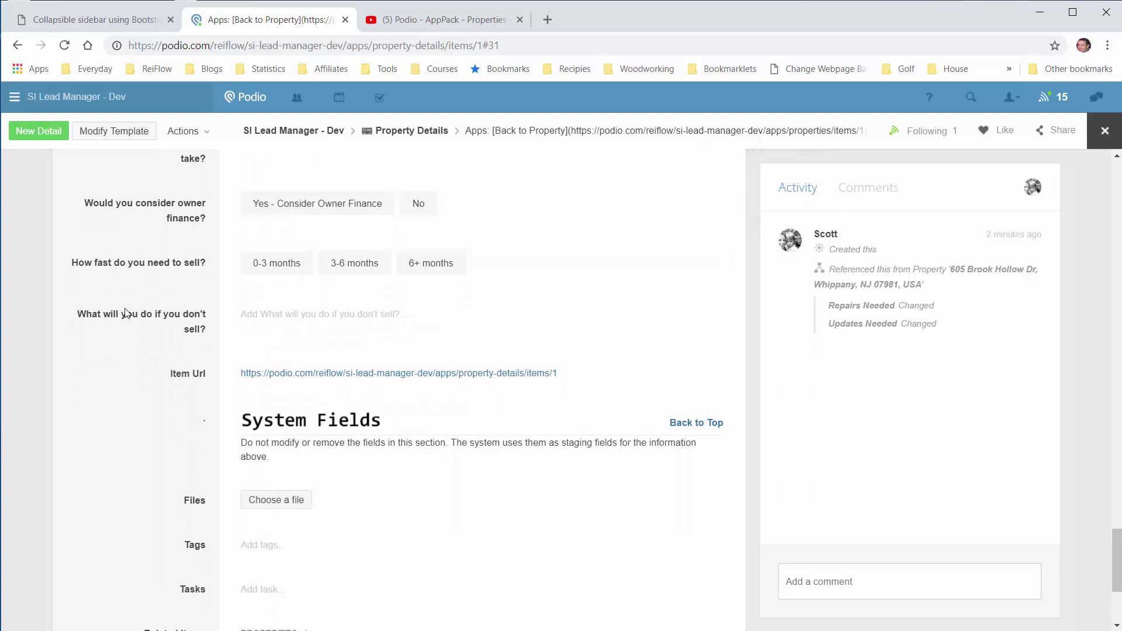
scroll(125, 314, "down", 1)
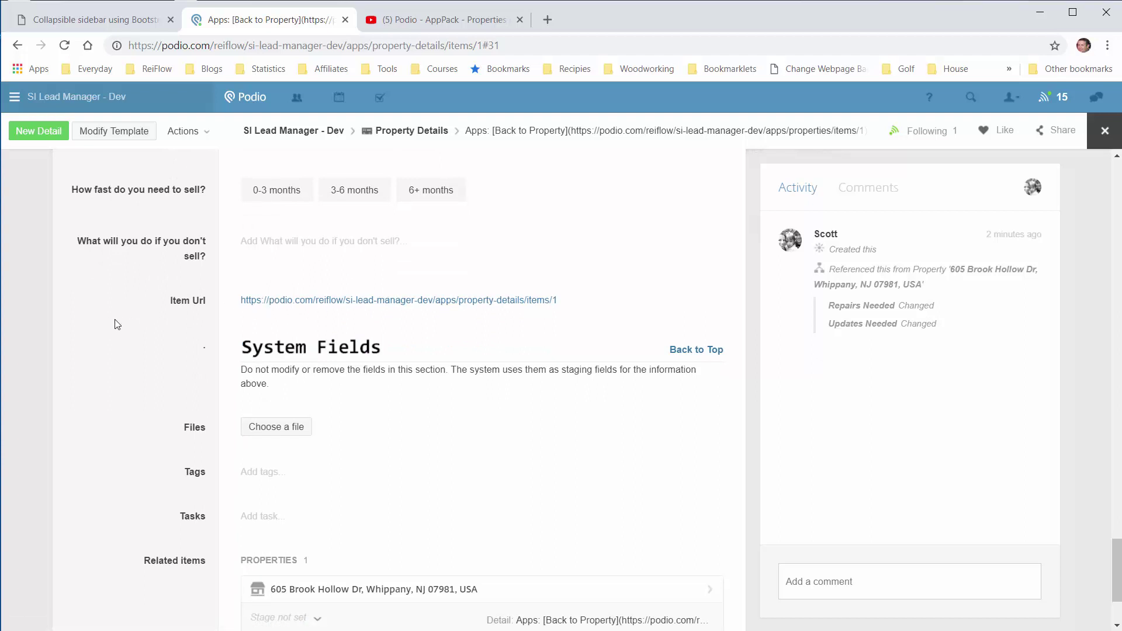
scroll(117, 324, "down", 2)
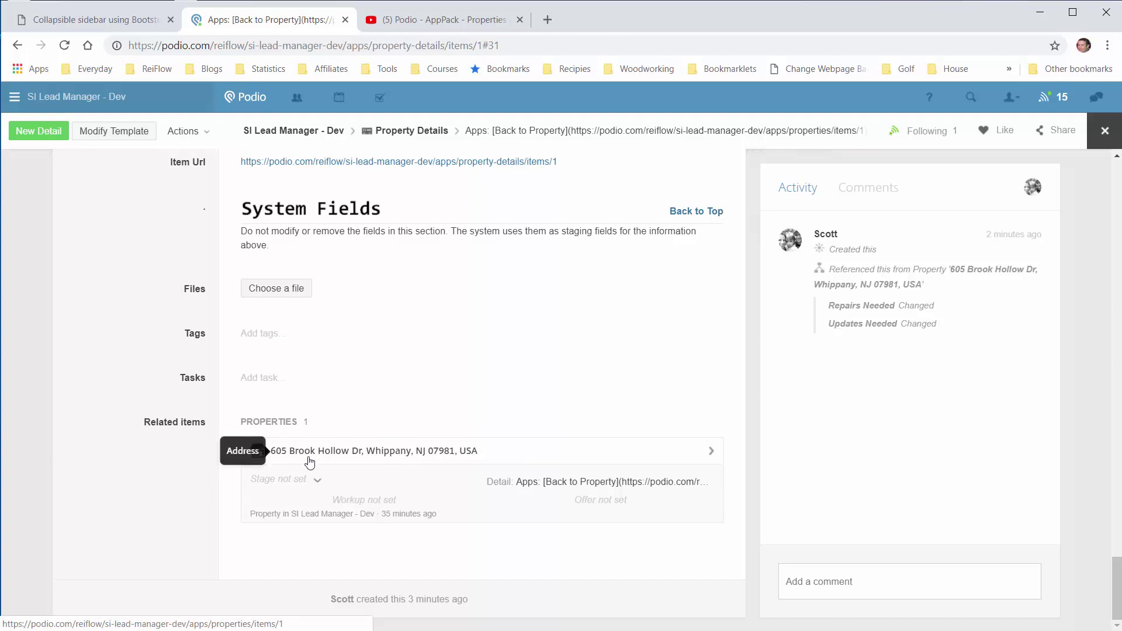
left_click(350, 460)
scroll(154, 420, "down", 3)
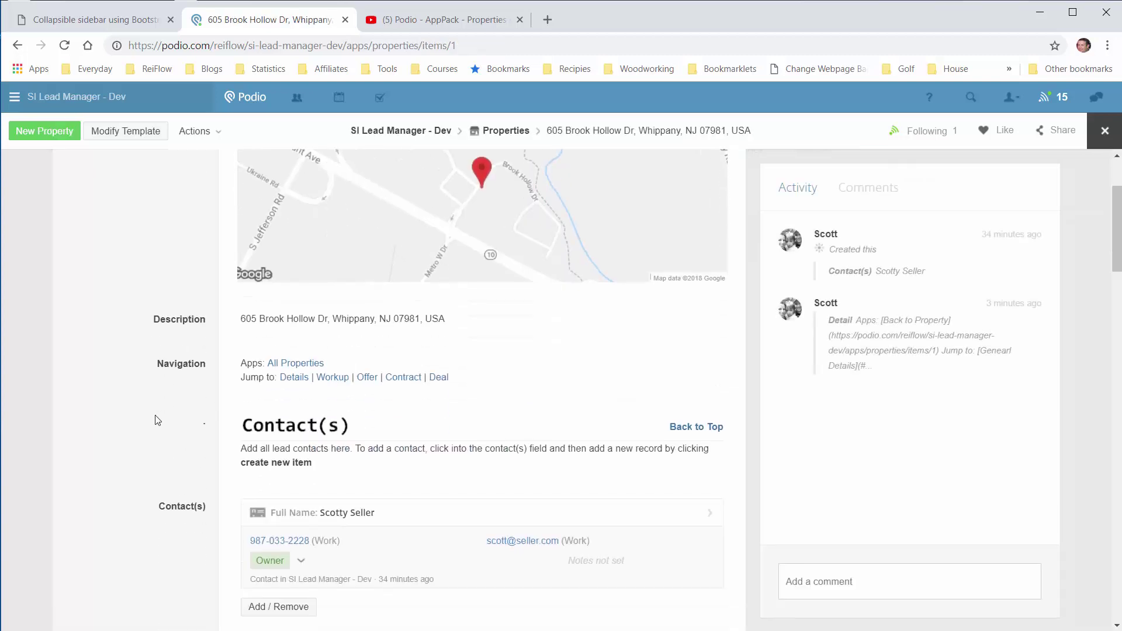
scroll(154, 421, "down", 5)
scroll(178, 407, "down", 8)
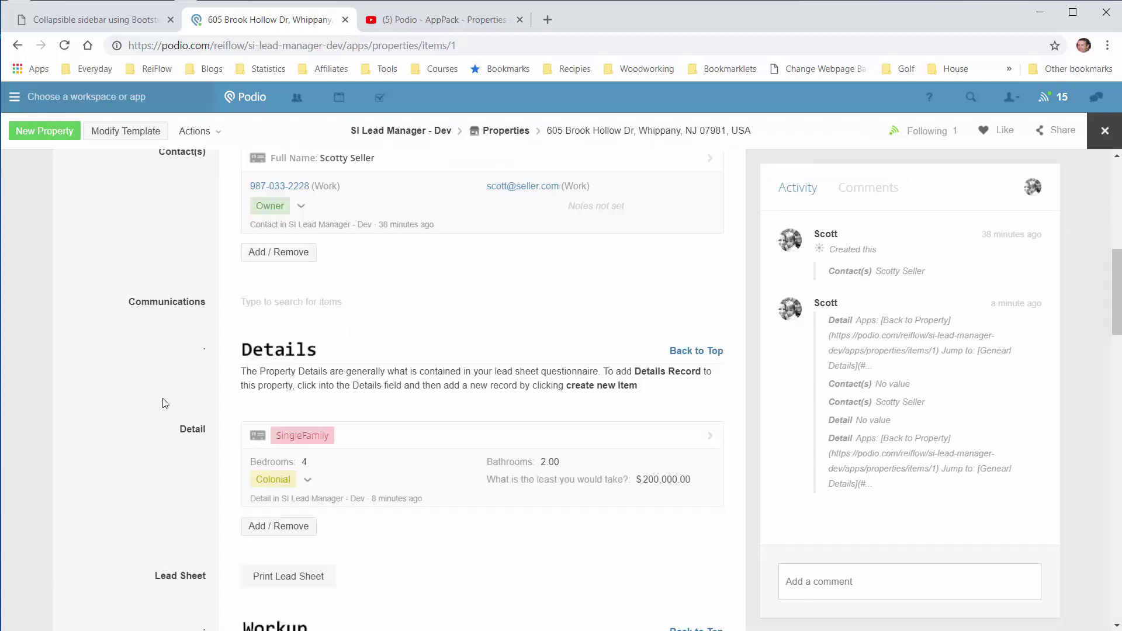
scroll(166, 403, "down", 2)
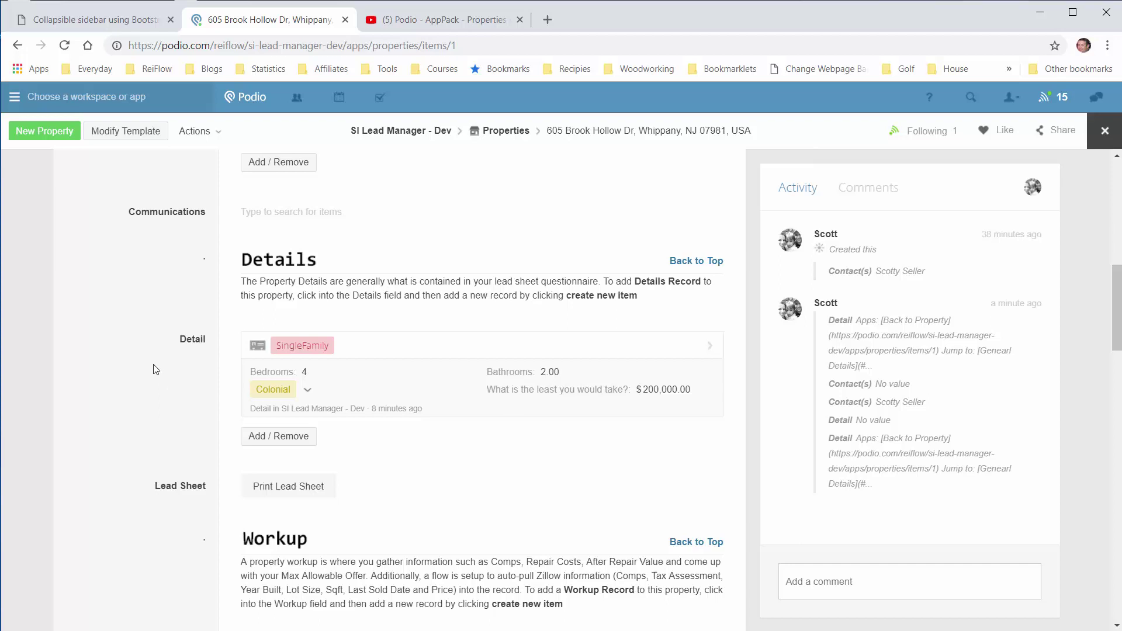
Step: Open the linked SingleFamily Property Details record from the lead's Details field
left_click(428, 403)
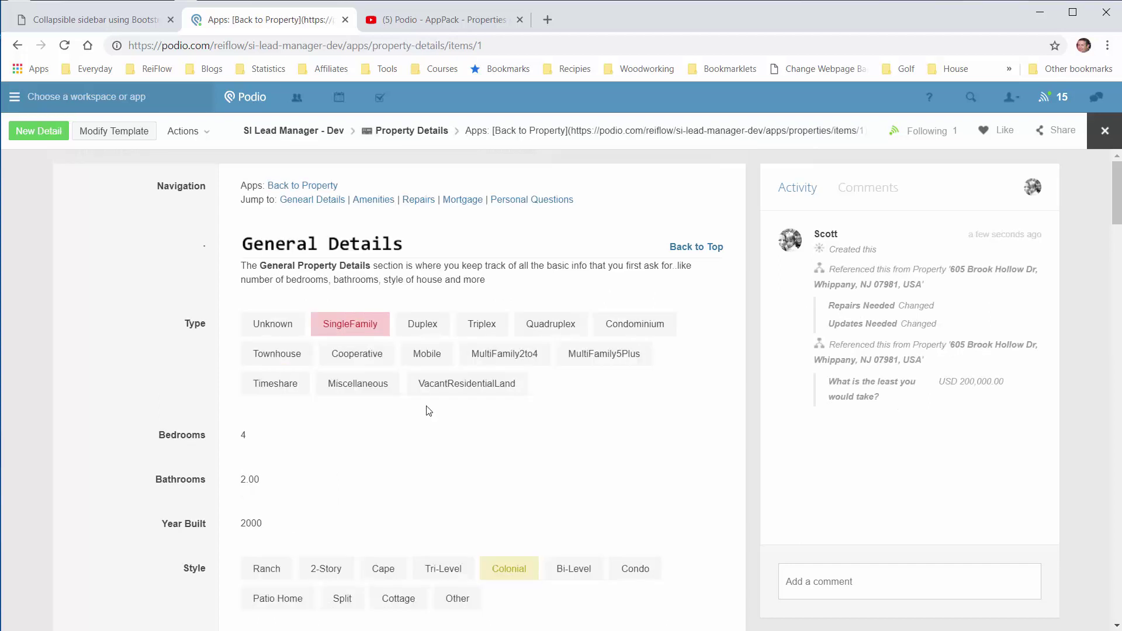